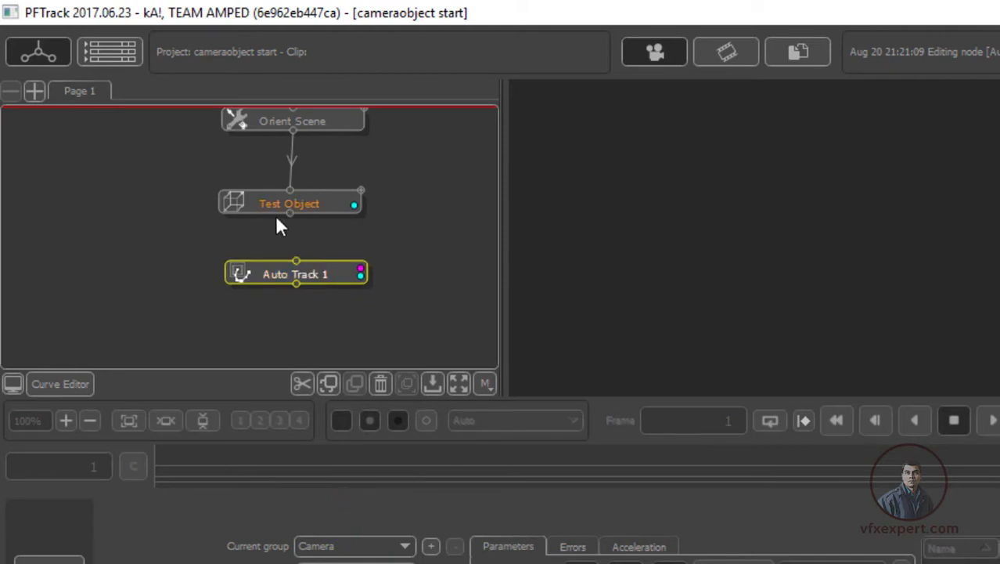
Place the Auto Track 1 node below Test Object and link Test Object's output to its input.
{"action": "left_click_drag", "start_coordinate": [305, 278], "coordinate": [294, 290]}
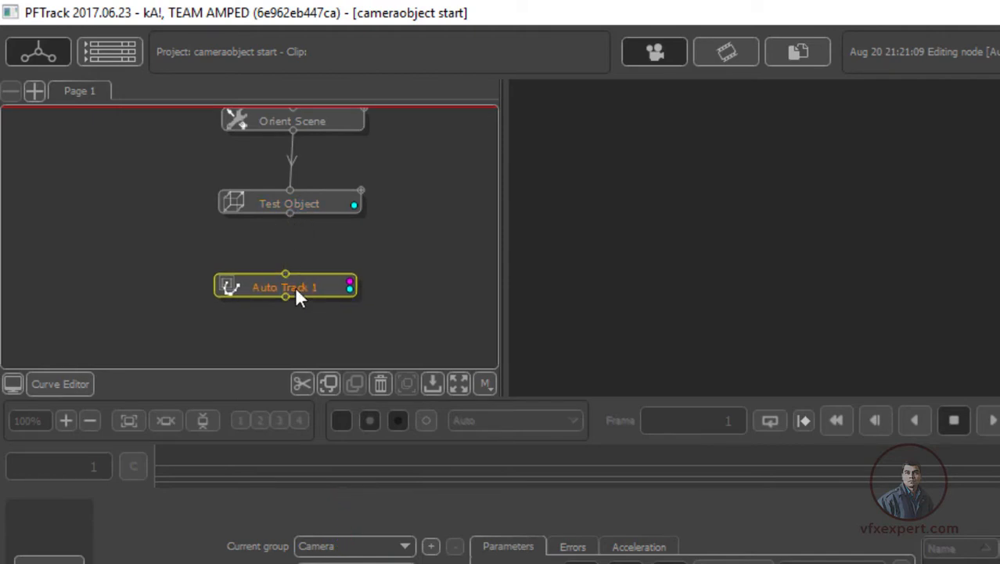
{"action": "left_click_drag", "start_coordinate": [289, 213], "coordinate": [285, 275]}
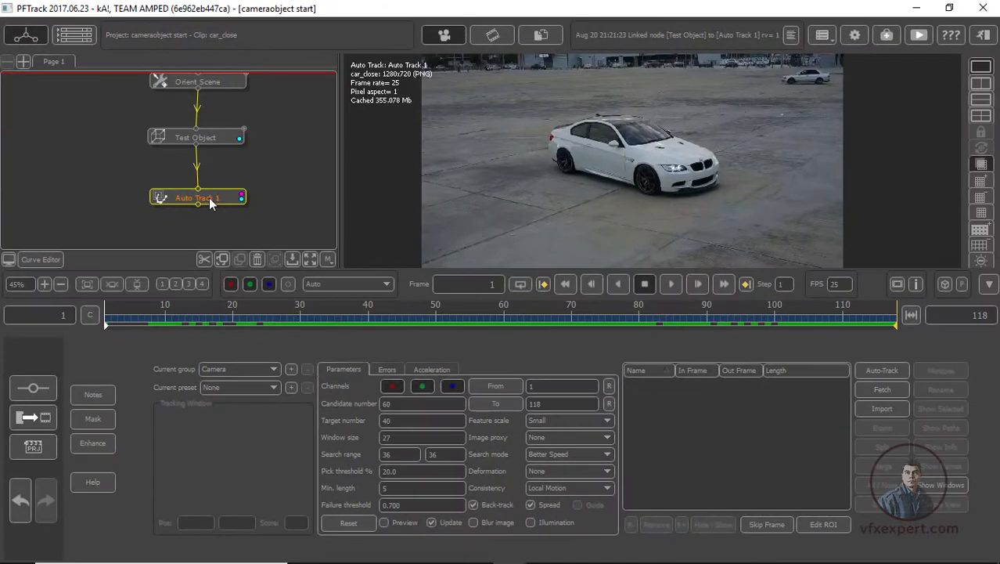
{"action": "scroll", "coordinate": [310, 184], "scroll_direction": "down", "scroll_amount": 1}
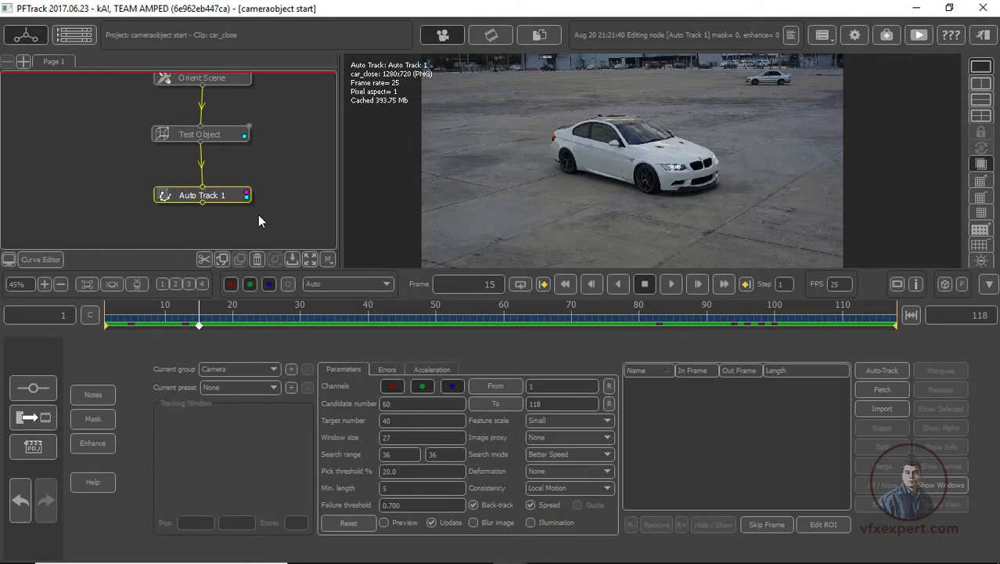
Activate the Roto0001 mask in Auto Track 1 and set it inverted to exclude everything outside the car.
{"action": "left_click", "coordinate": [100, 418]}
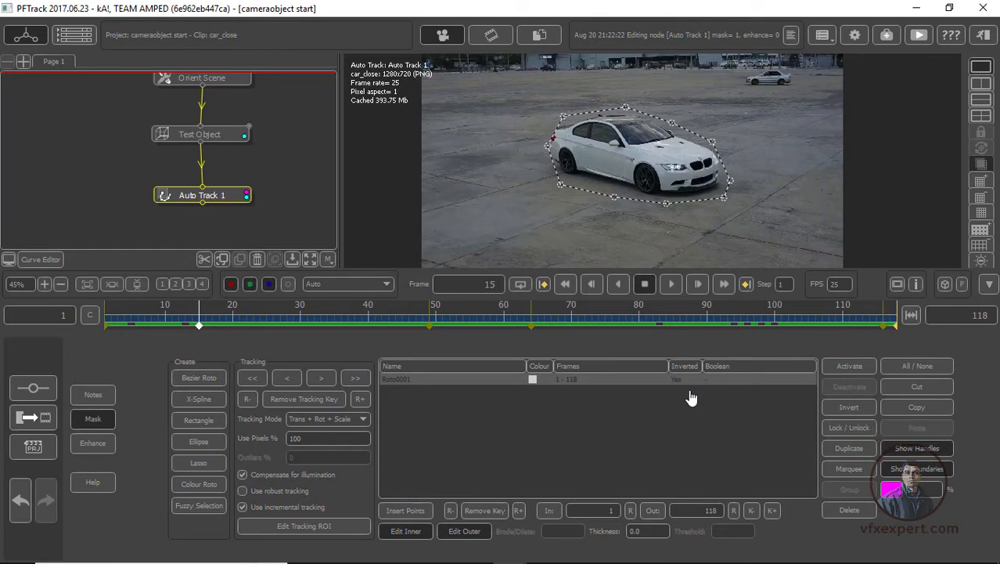
{"action": "left_click", "coordinate": [850, 368]}
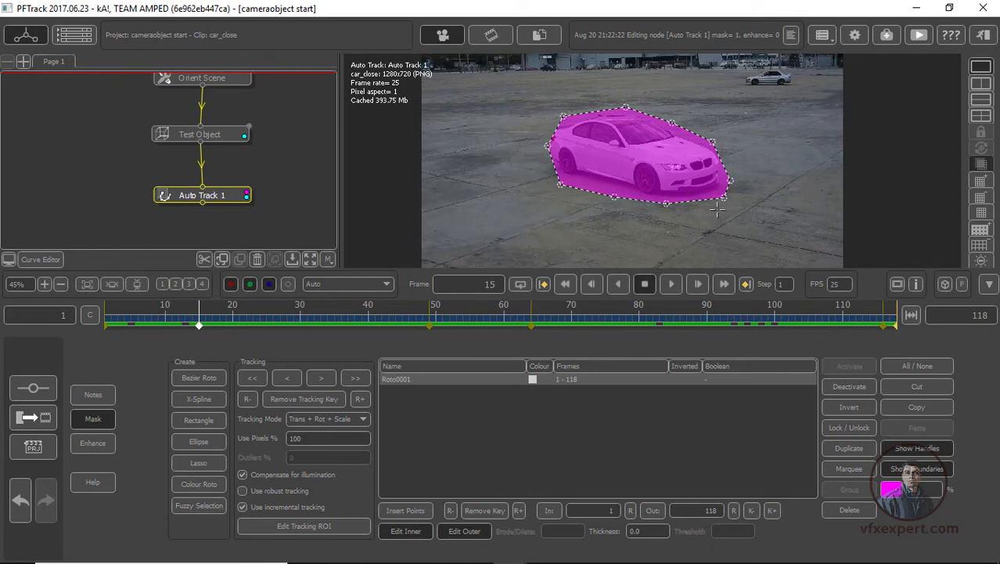
{"action": "left_click", "coordinate": [848, 408]}
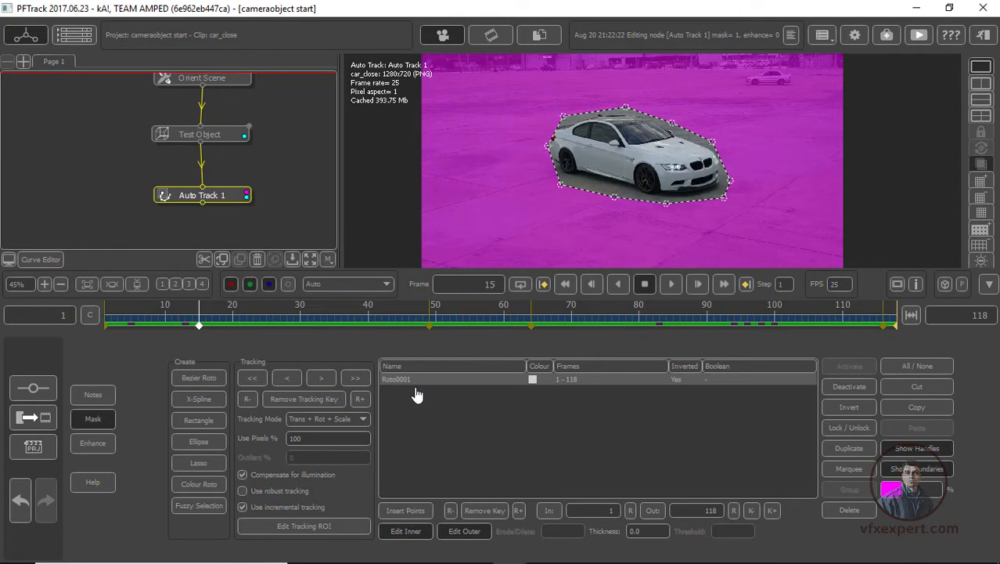
{"action": "left_click", "coordinate": [93, 420]}
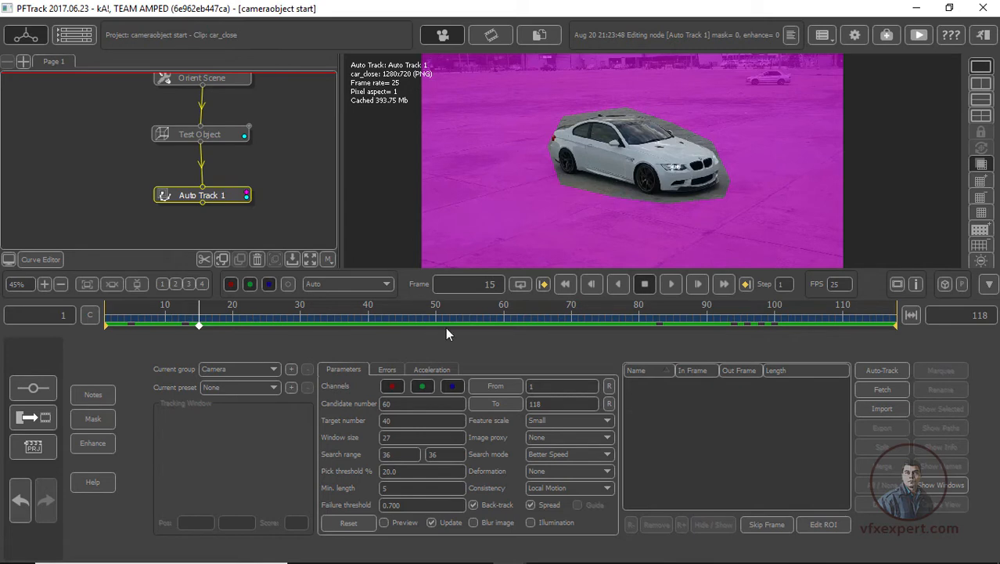
Turn on the feature preview and create a tracker group named object.
{"action": "left_click", "coordinate": [385, 522]}
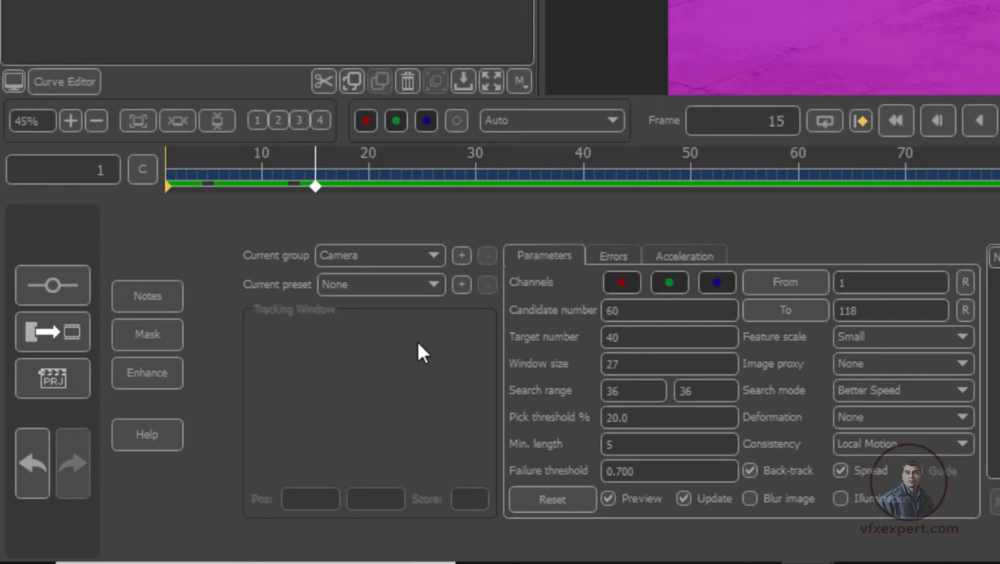
{"action": "left_click", "coordinate": [461, 256]}
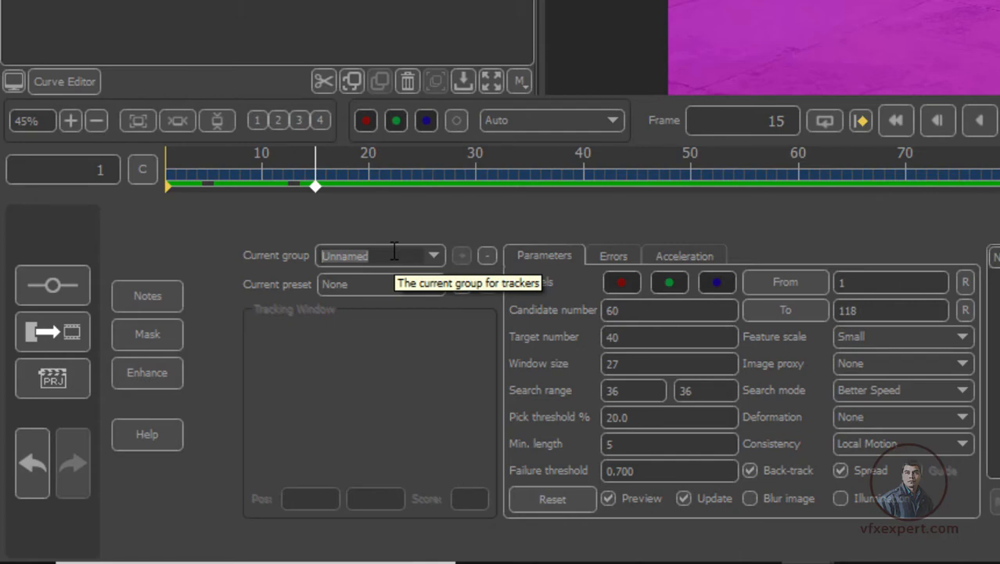
{"action": "type", "text": "object"}
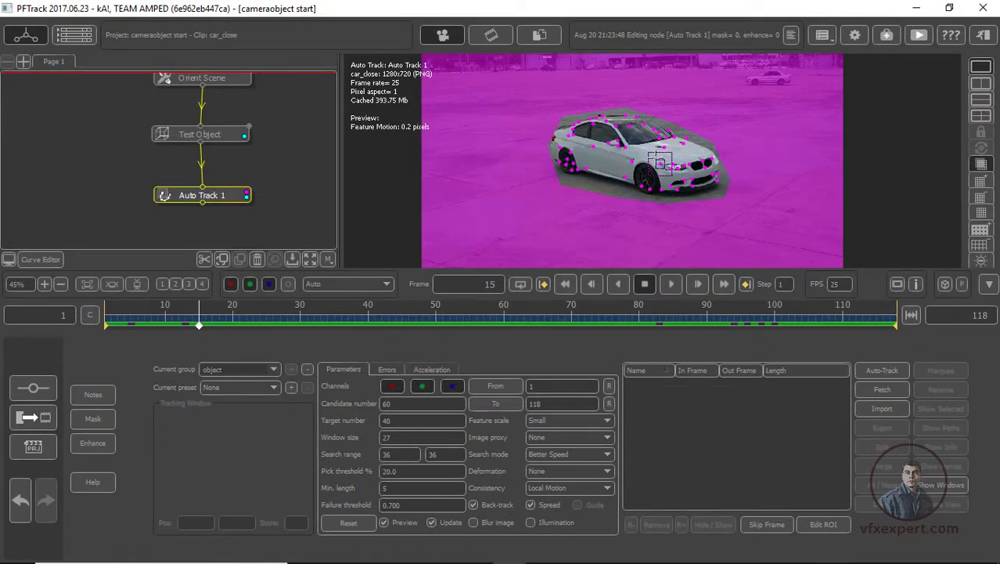
Run Auto-Track on the unmasked car area and display the tracker error graph.
{"action": "left_click", "coordinate": [878, 367]}
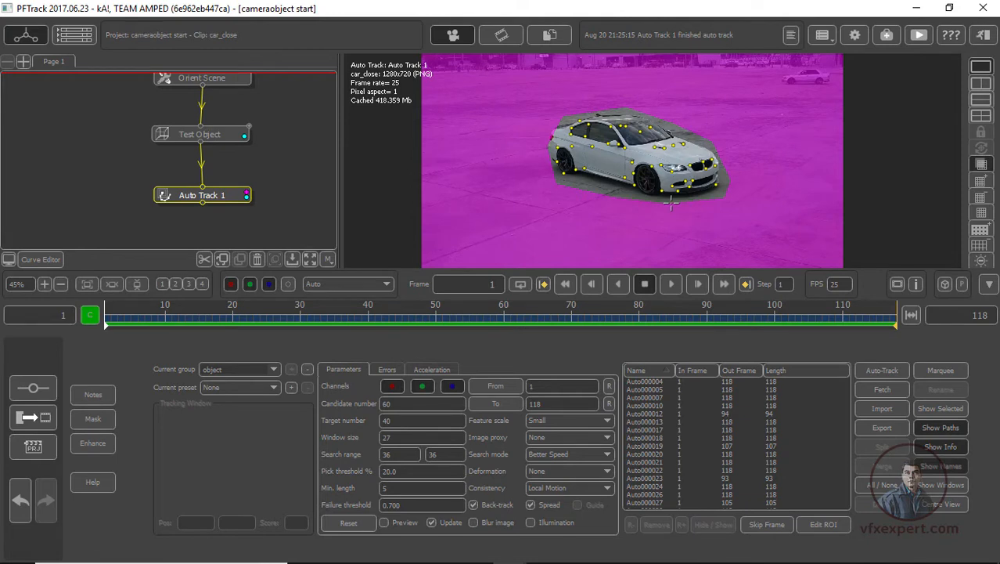
{"action": "scroll", "coordinate": [666, 157], "scroll_direction": "up", "scroll_amount": 3}
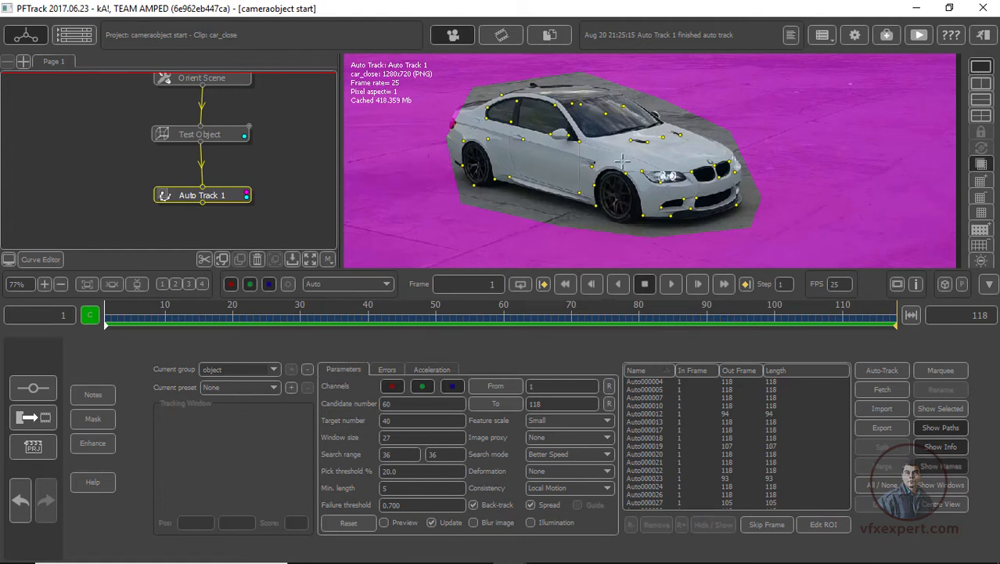
{"action": "left_click", "coordinate": [389, 370]}
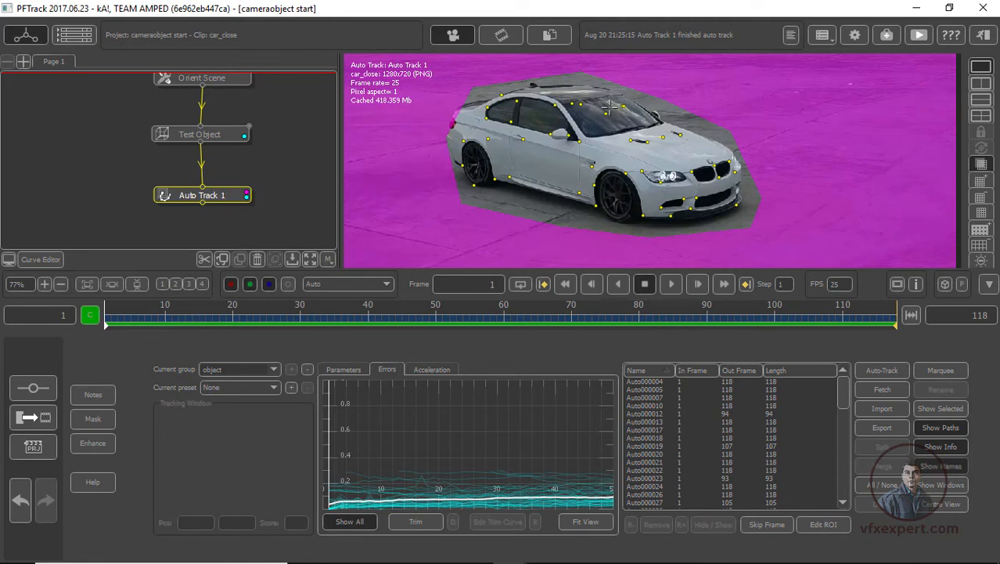
Delete the three trackers that follow reflections on the middle and far side of the windshield, at frame 37.
{"action": "left_click_drag", "start_coordinate": [199, 317], "coordinate": [330, 316]}
{"action": "scroll", "coordinate": [587, 136], "scroll_direction": "up", "scroll_amount": 4}
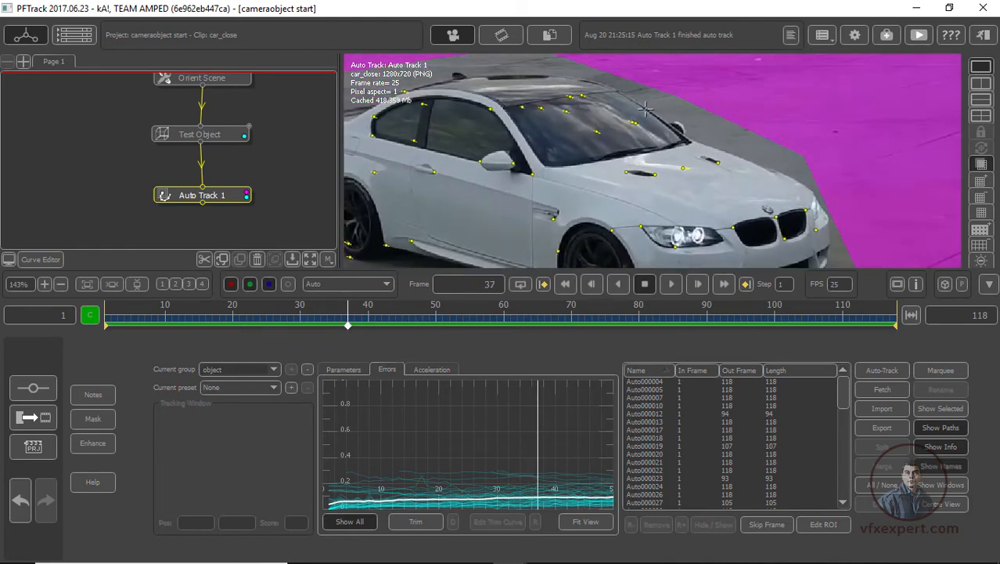
{"action": "left_click", "coordinate": [596, 132]}
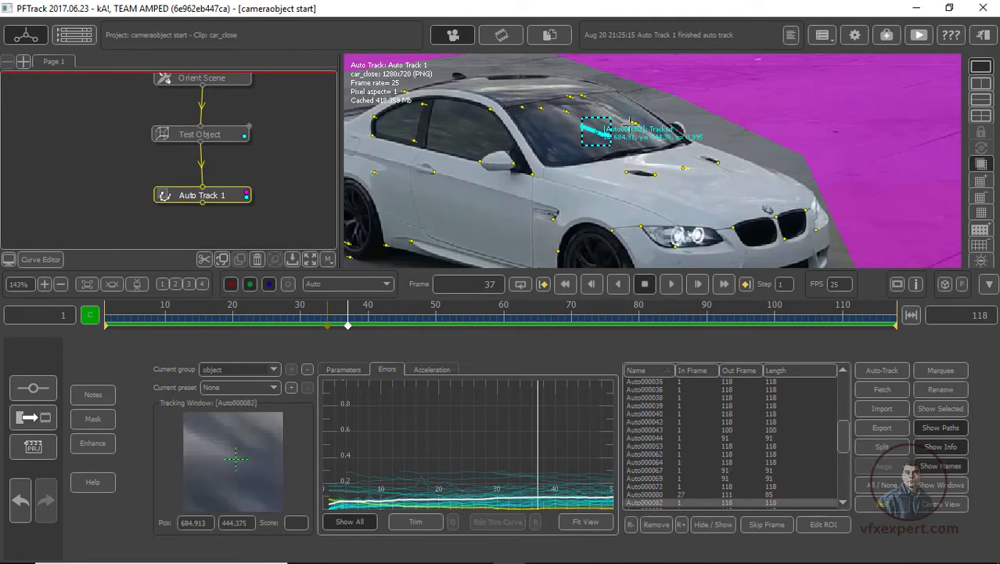
{"action": "left_click", "coordinate": [882, 505]}
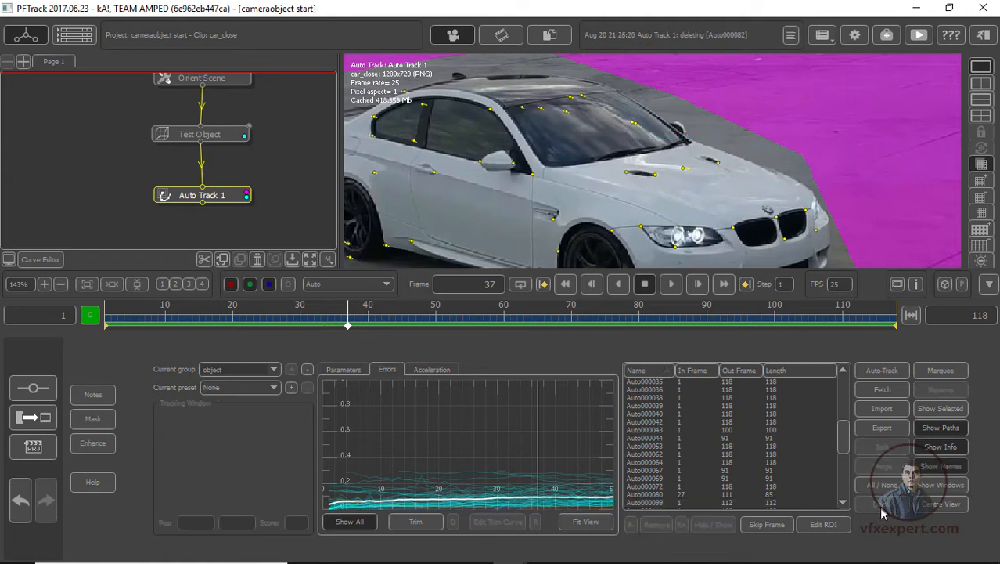
{"action": "left_click", "coordinate": [631, 121]}
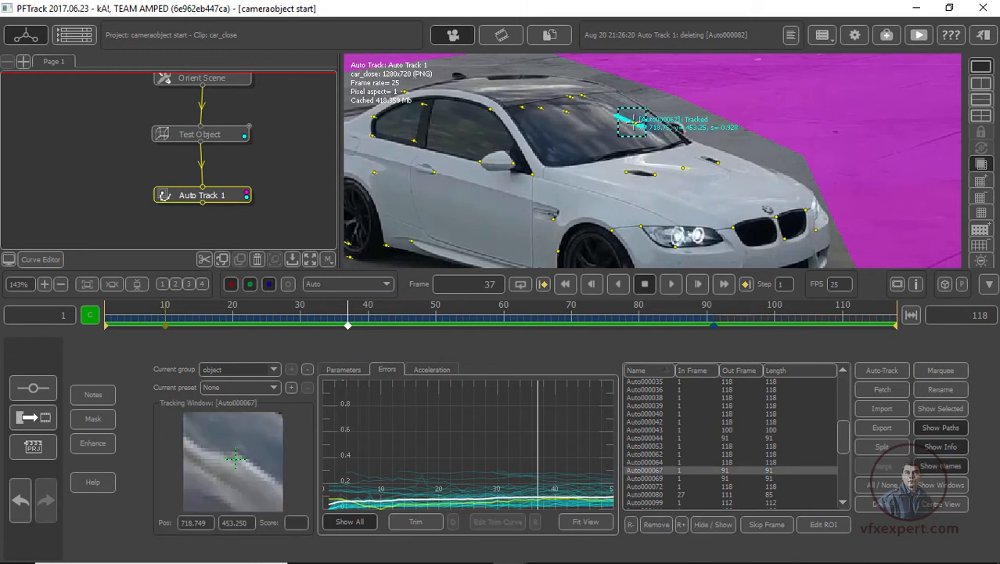
{"action": "left_click", "coordinate": [887, 506]}
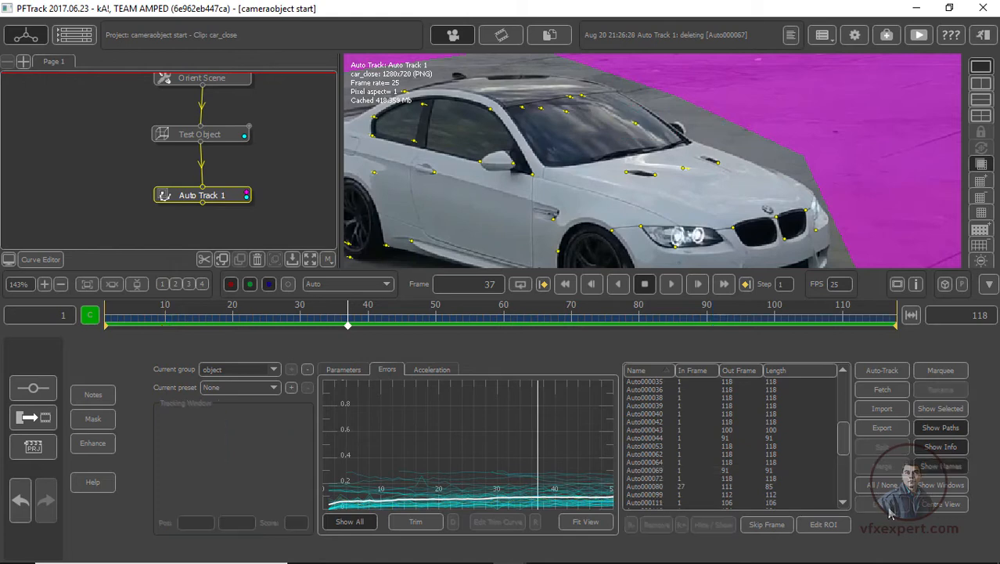
{"action": "scroll", "coordinate": [739, 140], "scroll_direction": "up", "scroll_amount": 2}
{"action": "scroll", "coordinate": [739, 141], "scroll_direction": "up", "scroll_amount": 1}
{"action": "middle_click_drag", "start_coordinate": [739, 141], "coordinate": [713, 181]}
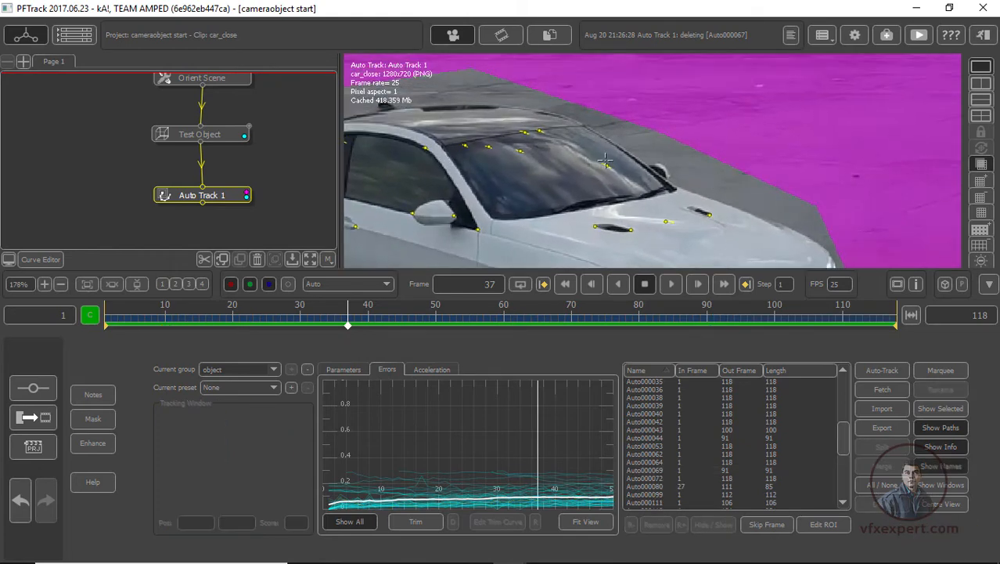
{"action": "left_click", "coordinate": [607, 163]}
{"action": "key", "text": "Delete"}
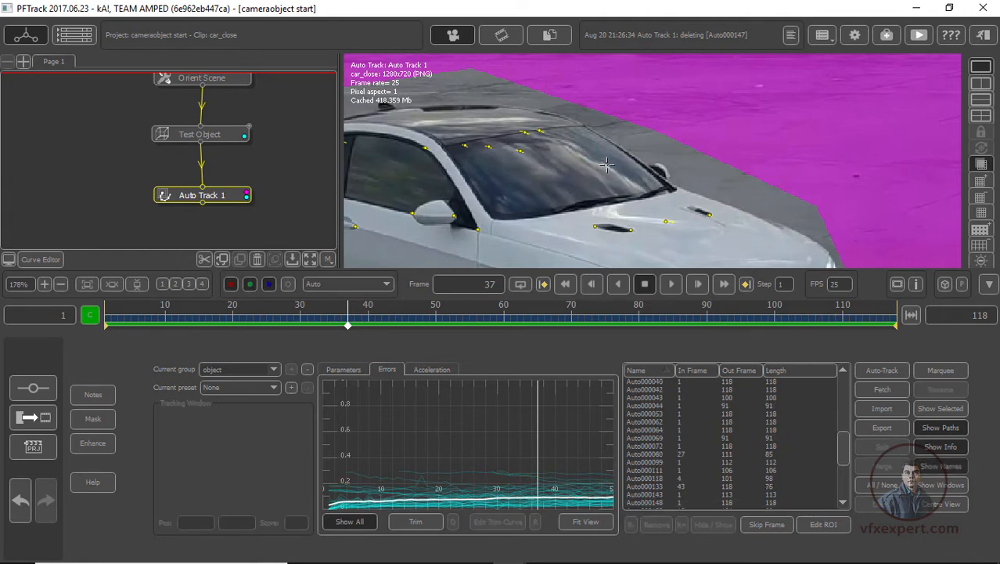
Scrub through the shot and delete the unreliable tracker at the bottom of the rear wheel.
{"action": "left_click_drag", "start_coordinate": [362, 318], "coordinate": [553, 319]}
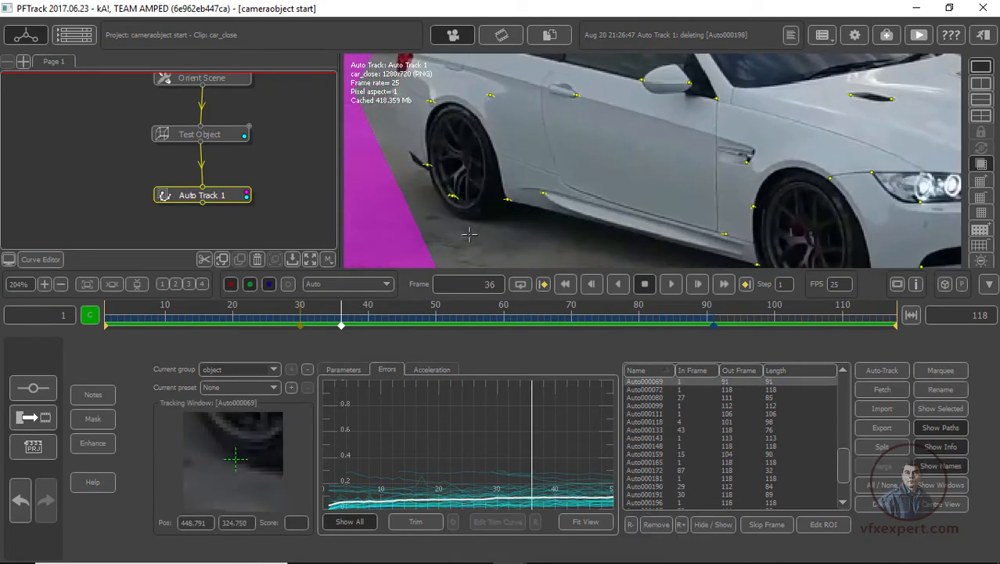
{"action": "key", "text": "Delete"}
{"action": "scroll", "coordinate": [653, 160], "scroll_direction": "down", "scroll_amount": 3}
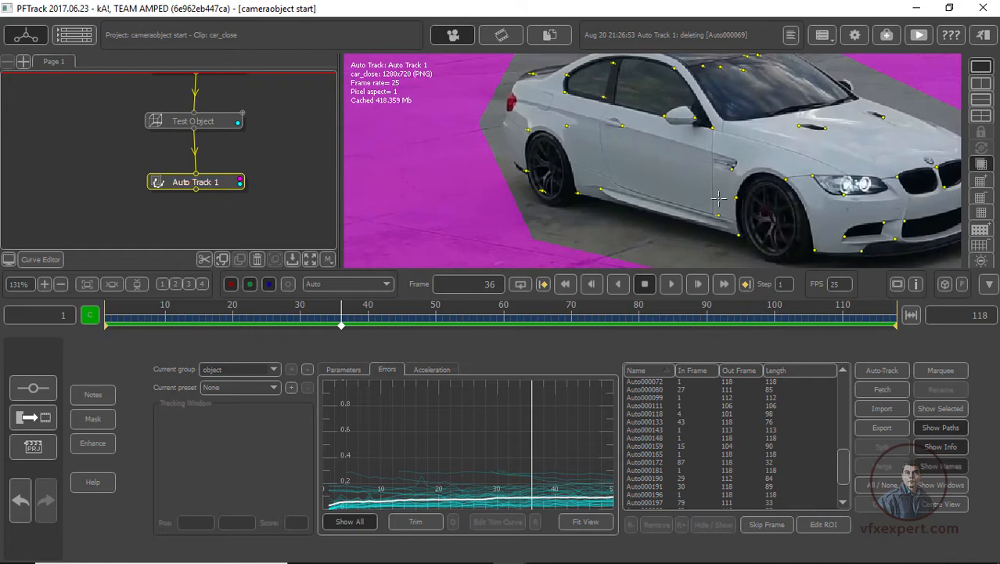
{"action": "scroll", "coordinate": [609, 170], "scroll_direction": "down", "scroll_amount": 3}
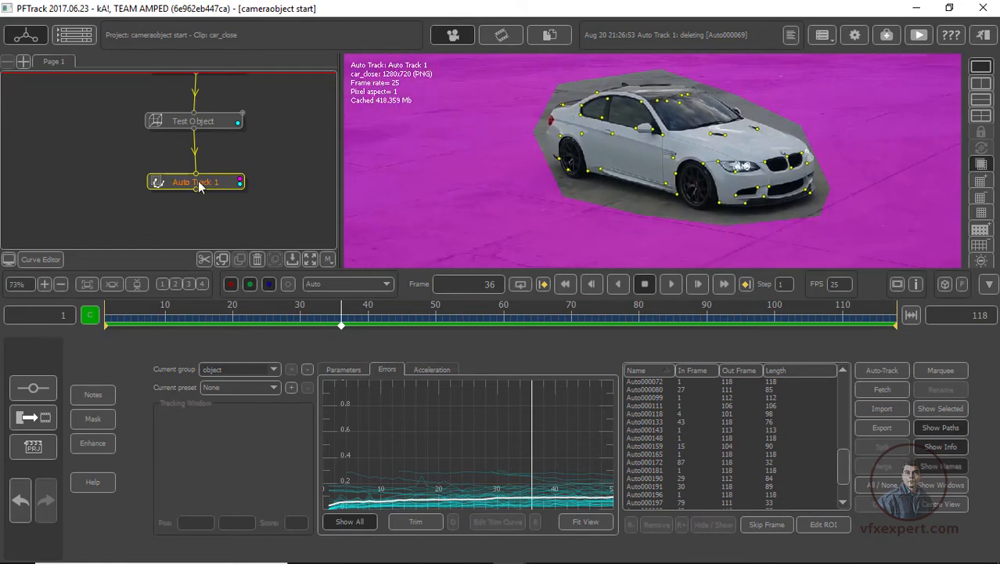
Add an Object Solver node after Auto Track 1 and solve the motion of the object group.
{"action": "right_click", "coordinate": [213, 183]}
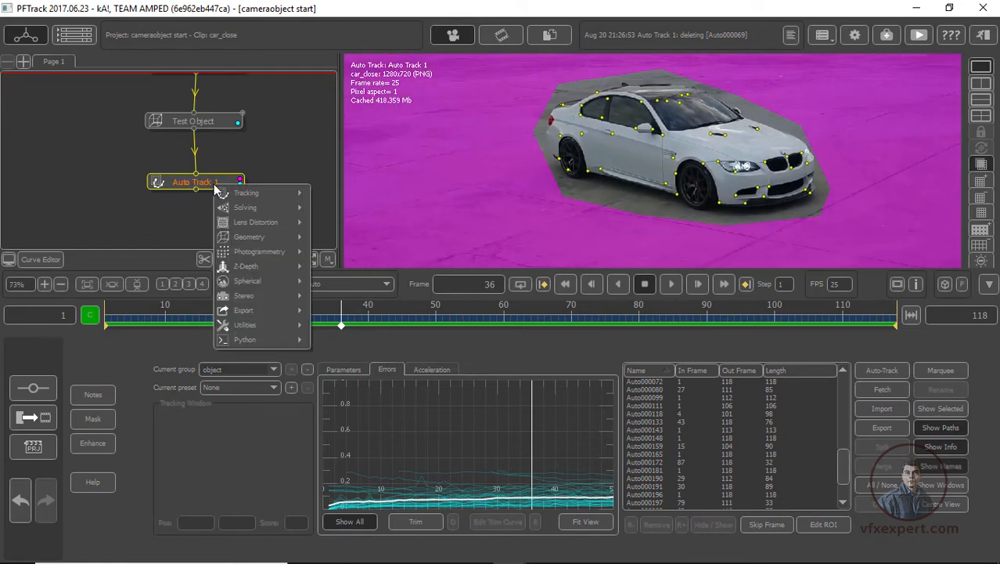
{"action": "mouse_move", "coordinate": [238, 209]}
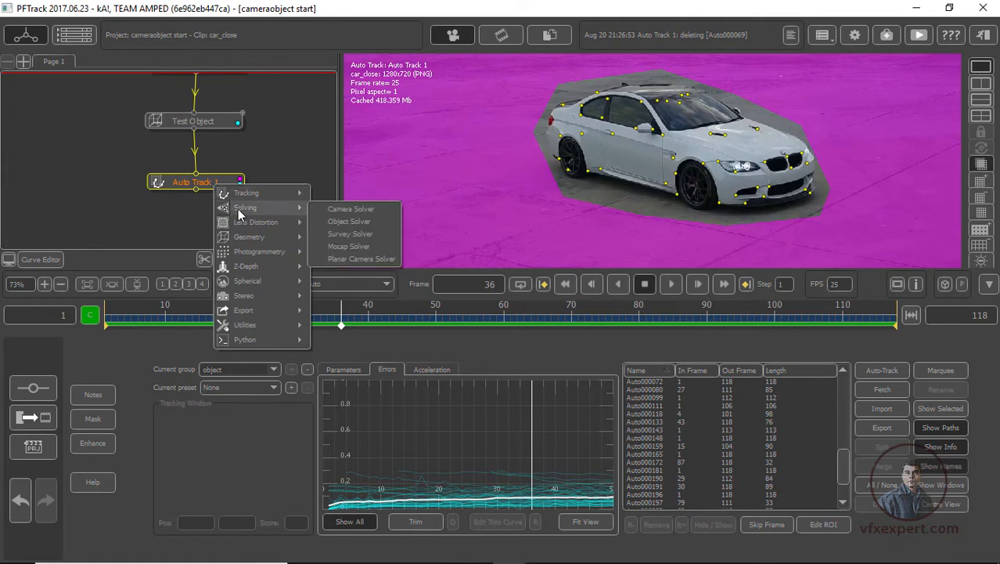
{"action": "left_click", "coordinate": [349, 221]}
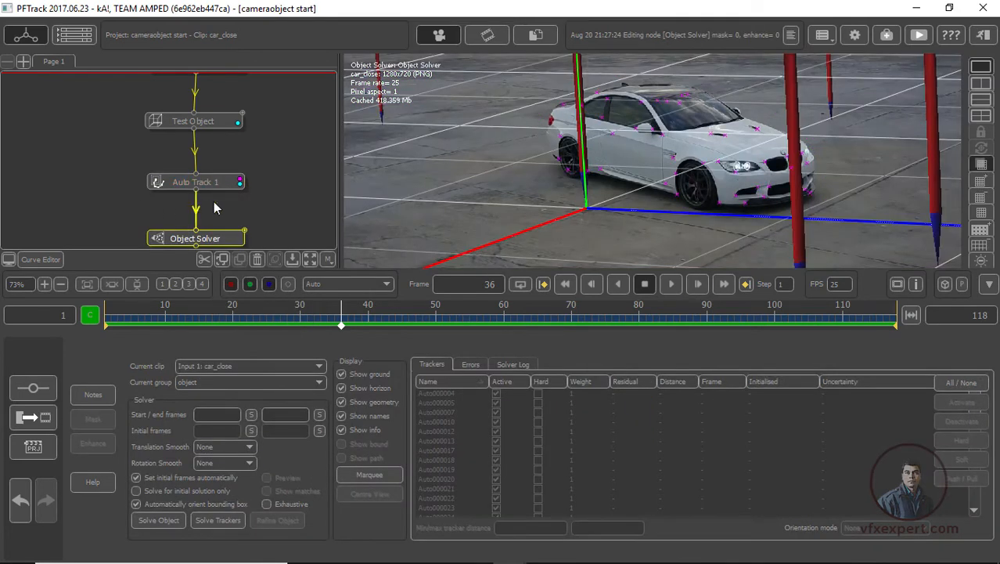
{"action": "middle_click_drag", "start_coordinate": [260, 208], "coordinate": [253, 179]}
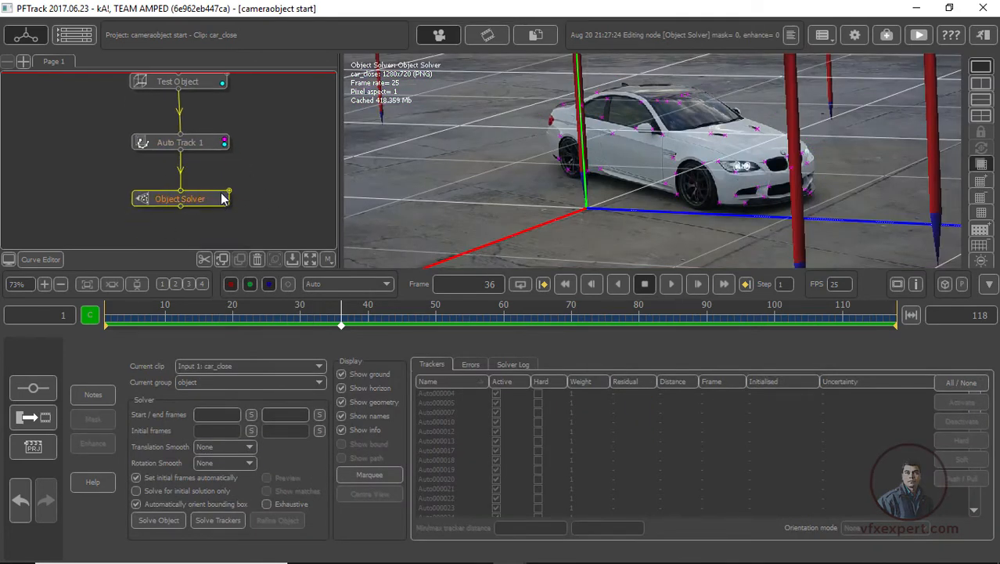
{"action": "left_click", "coordinate": [160, 520]}
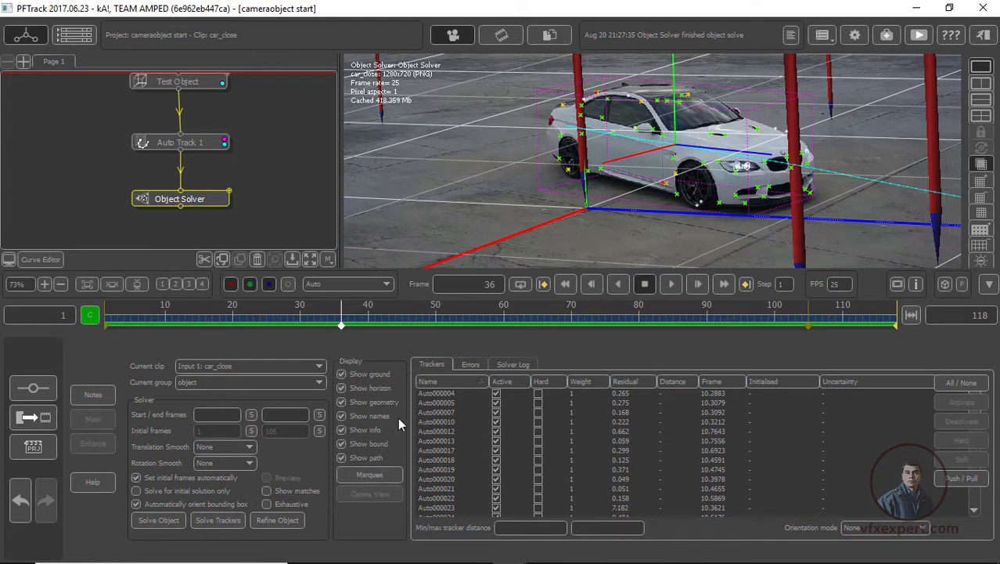
Hide the scene geometry and play back the shot to check the solved trackers and bounding box on the car.
{"action": "left_click", "coordinate": [341, 405]}
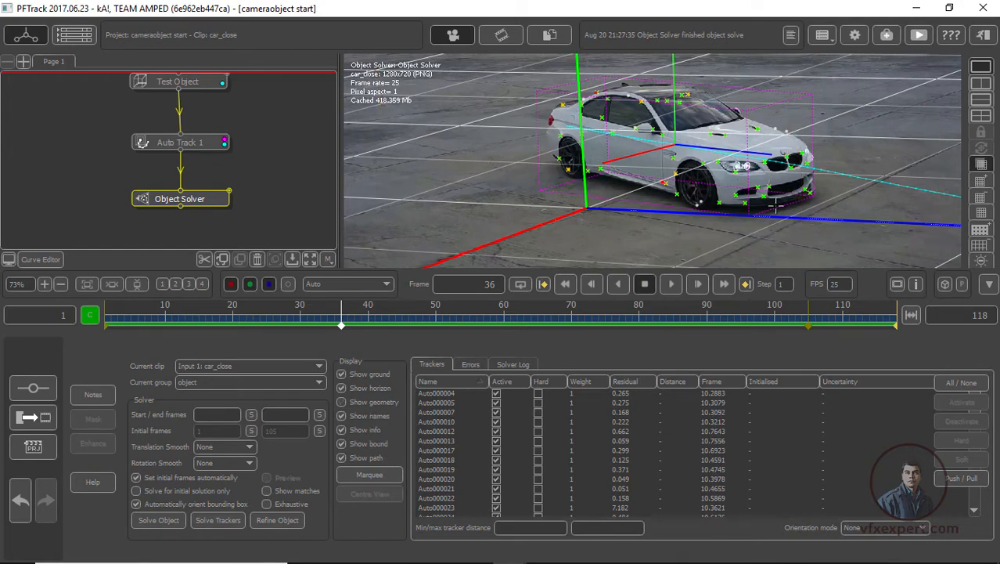
{"action": "scroll", "coordinate": [775, 206], "scroll_direction": "down", "scroll_amount": 5}
{"action": "scroll", "coordinate": [786, 172], "scroll_direction": "up", "scroll_amount": 3}
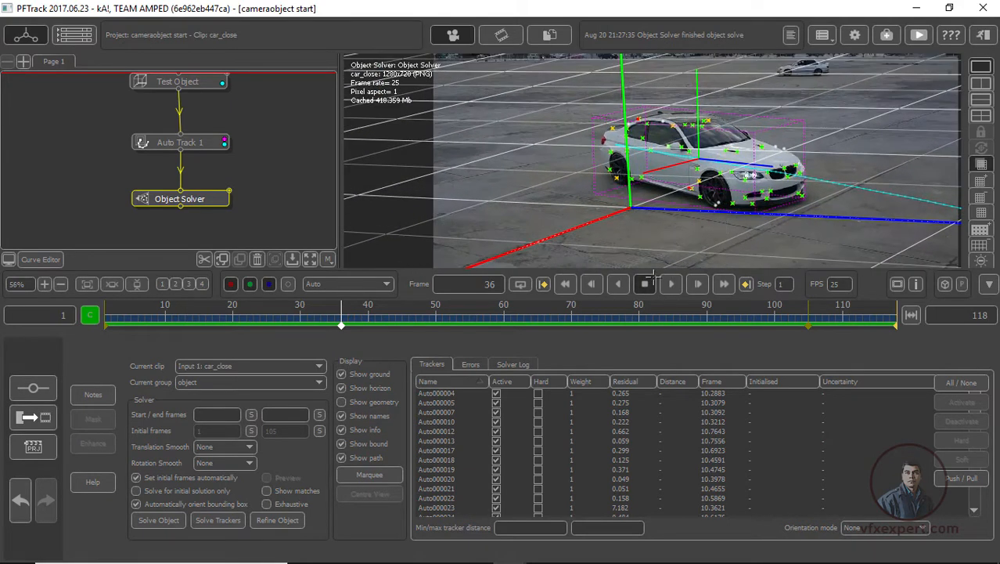
{"action": "left_click_drag", "start_coordinate": [355, 325], "coordinate": [158, 325]}
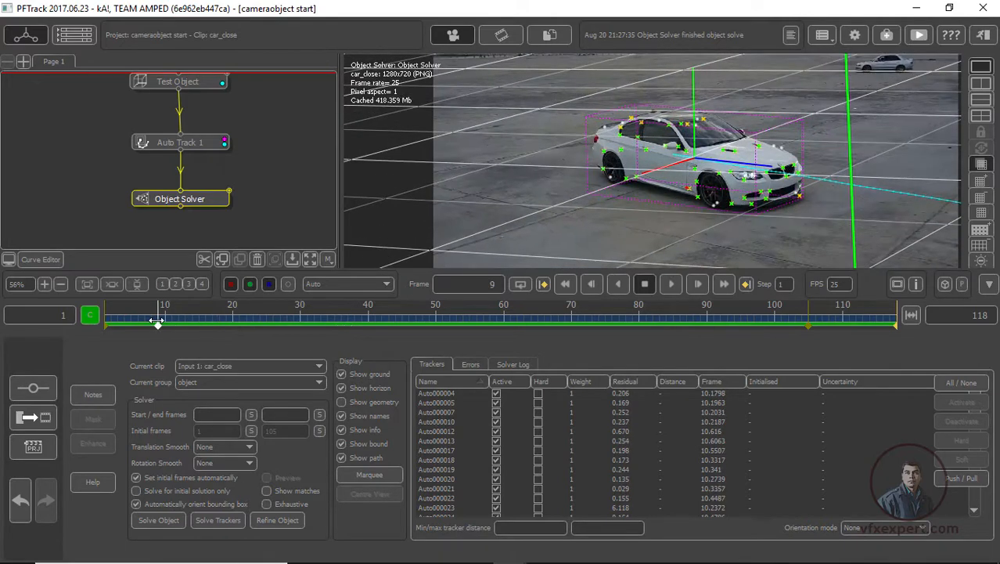
{"action": "left_click", "coordinate": [671, 284]}
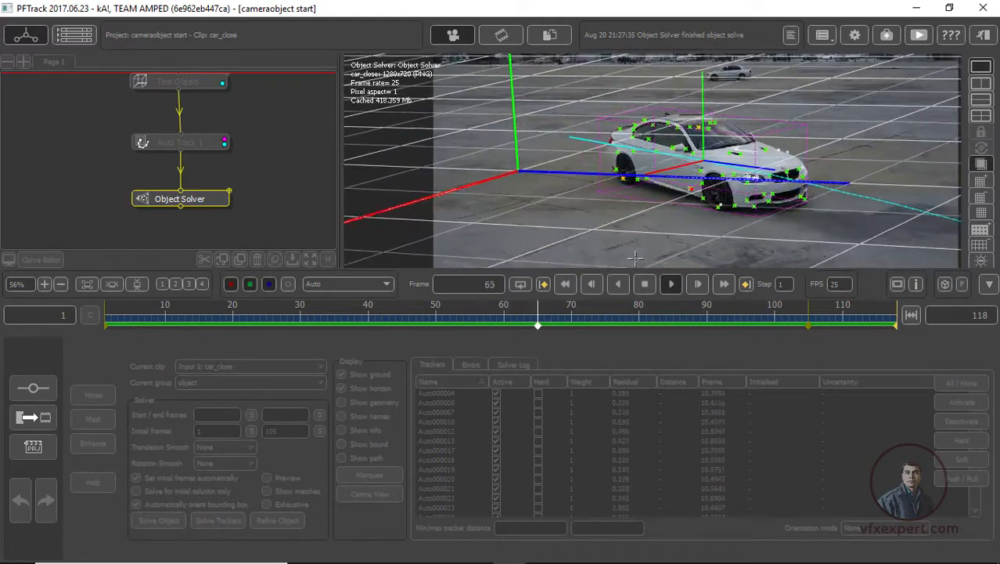
{"action": "left_click", "coordinate": [644, 283]}
{"action": "scroll", "coordinate": [681, 224], "scroll_direction": "up", "scroll_amount": 5}
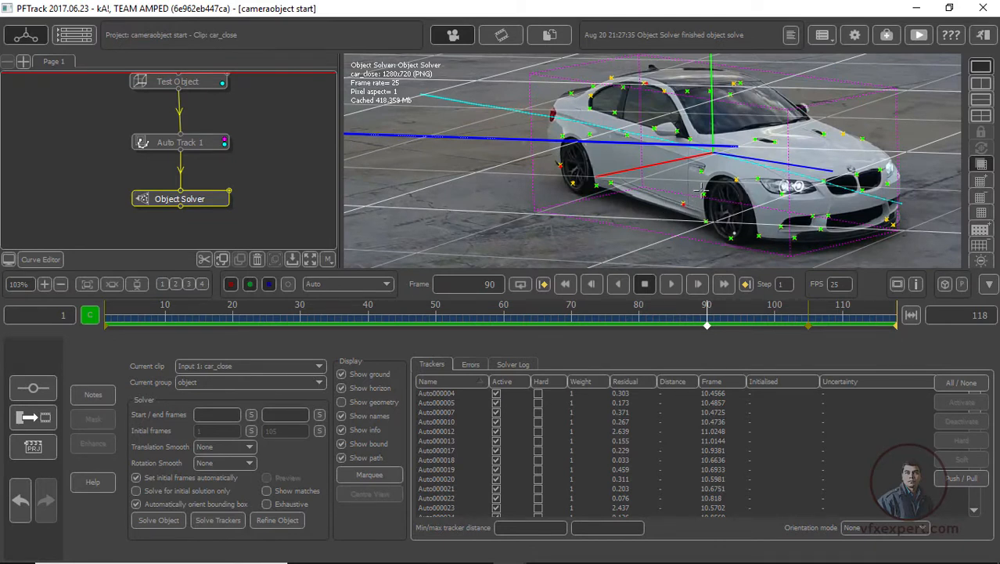
Review the tracker error curves of the object solve over the whole shot.
{"action": "left_click", "coordinate": [470, 365]}
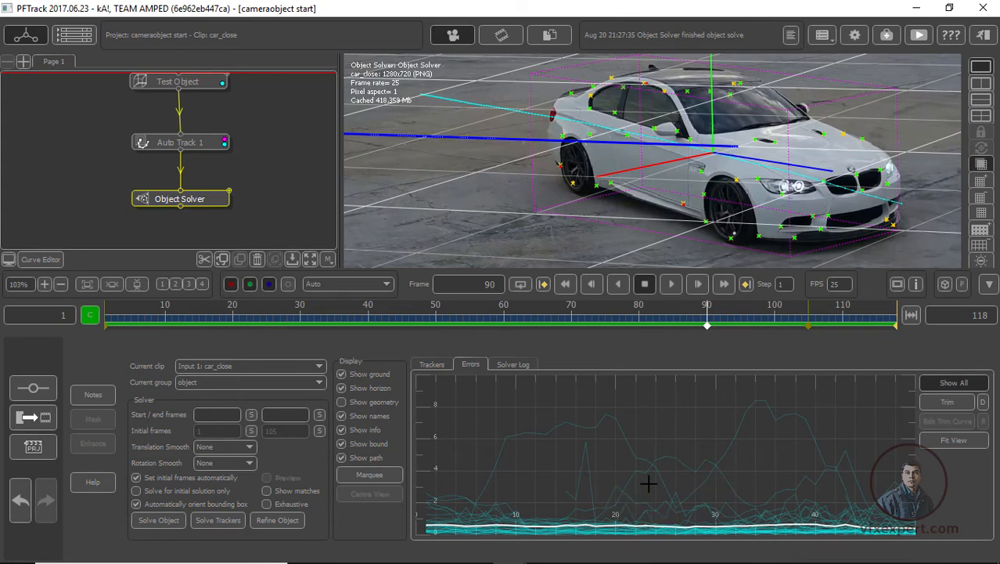
{"action": "mouse_move", "coordinate": [651, 481]}
{"action": "right_mouse_down"}
{"action": "mouse_move", "coordinate": [660, 467]}
{"action": "mouse_move", "coordinate": [665, 479]}
{"action": "right_mouse_up"}
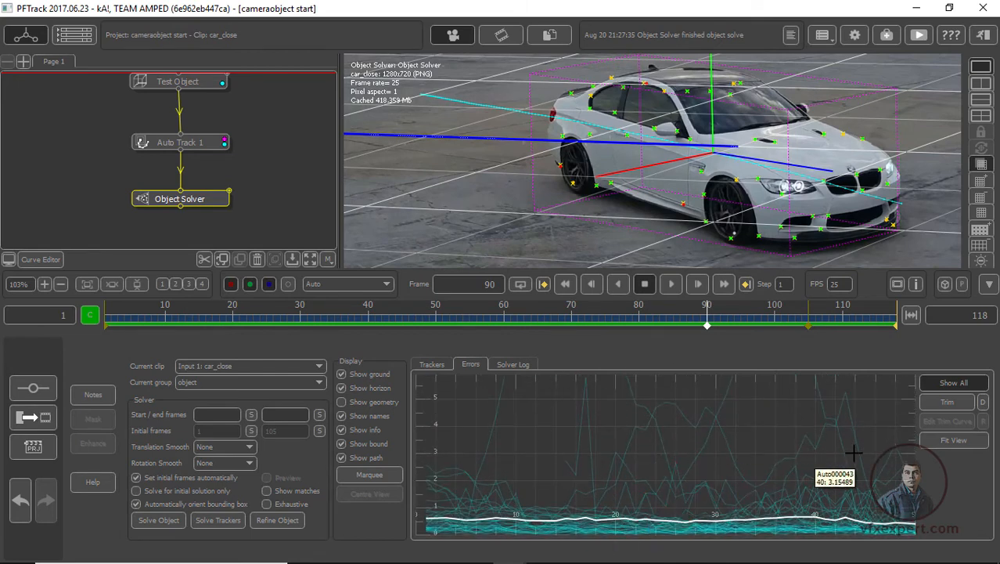
{"action": "left_click", "coordinate": [954, 441]}
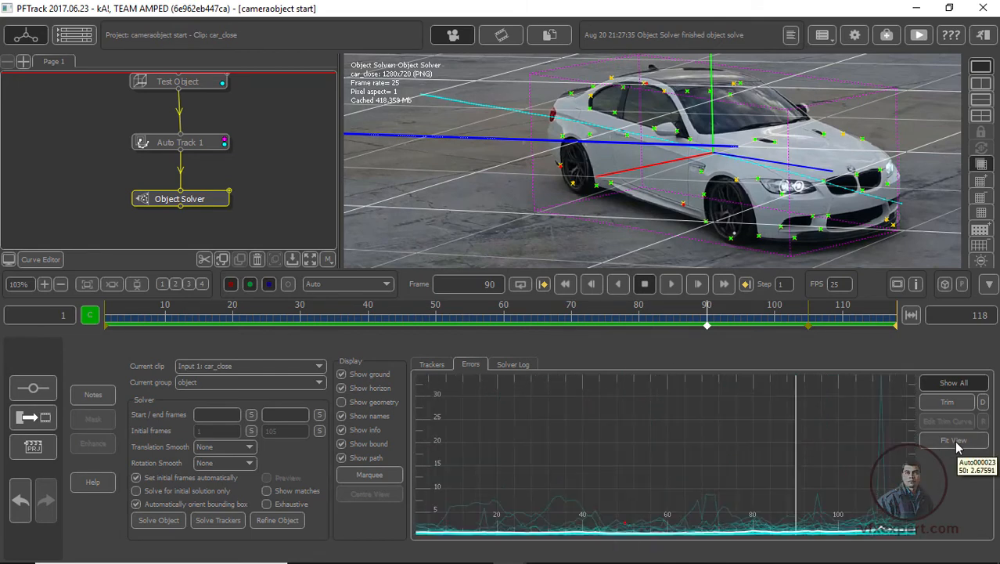
{"action": "scroll", "coordinate": [709, 487], "scroll_direction": "up", "scroll_amount": 5}
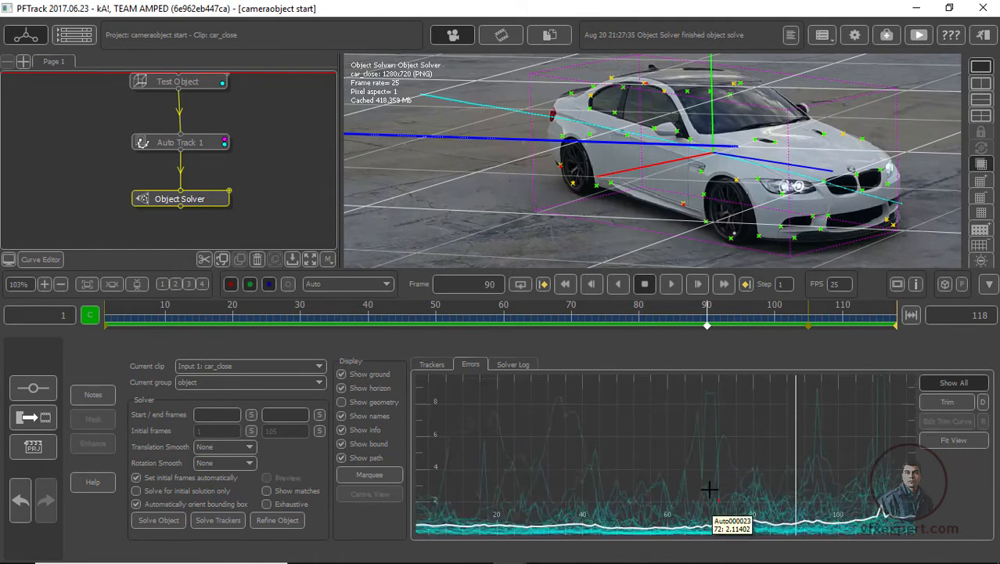
{"action": "scroll", "coordinate": [708, 486], "scroll_direction": "up", "scroll_amount": 3}
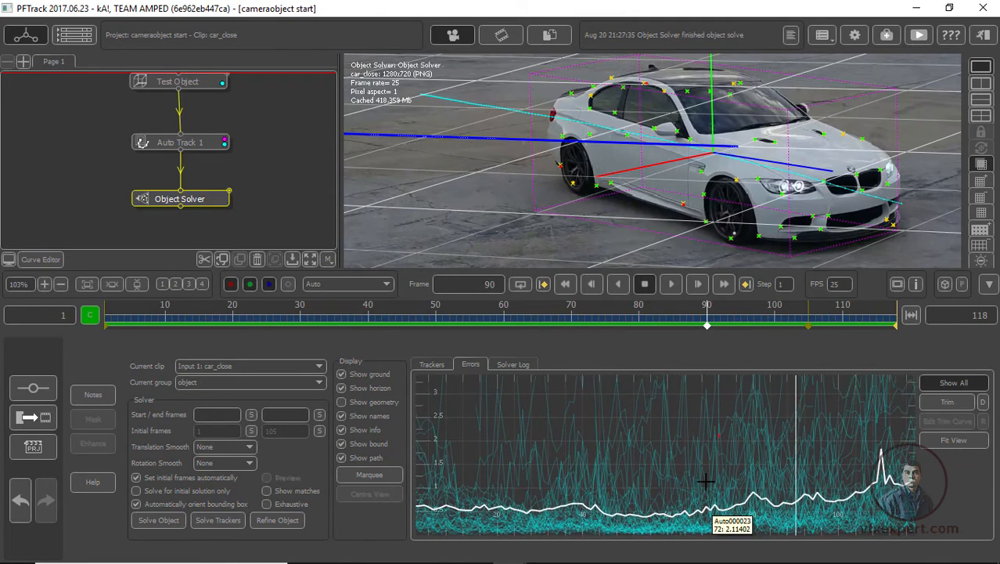
{"action": "scroll", "coordinate": [705, 486], "scroll_direction": "up", "scroll_amount": 2}
{"action": "mouse_move", "coordinate": [883, 479]}
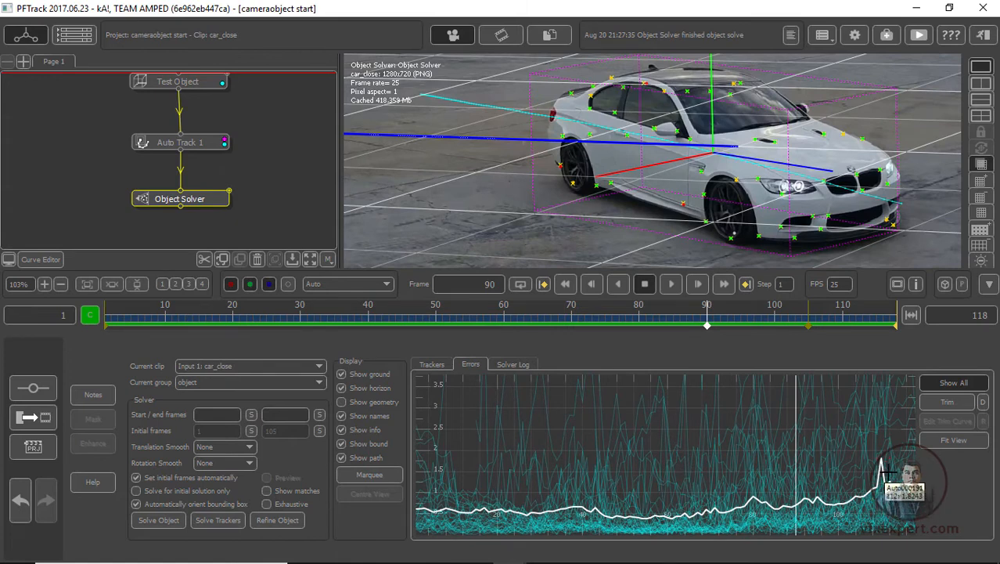
Trim tracker errors with the threshold lowered to about 1.25 and refine the object solve.
{"action": "left_click", "coordinate": [941, 401]}
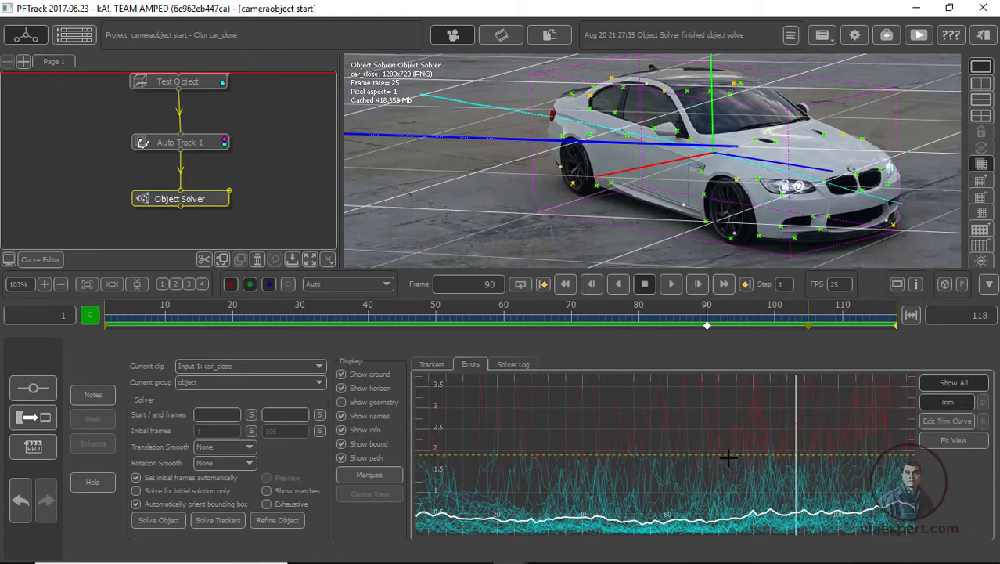
{"action": "left_click_drag", "start_coordinate": [728, 455], "coordinate": [727, 480]}
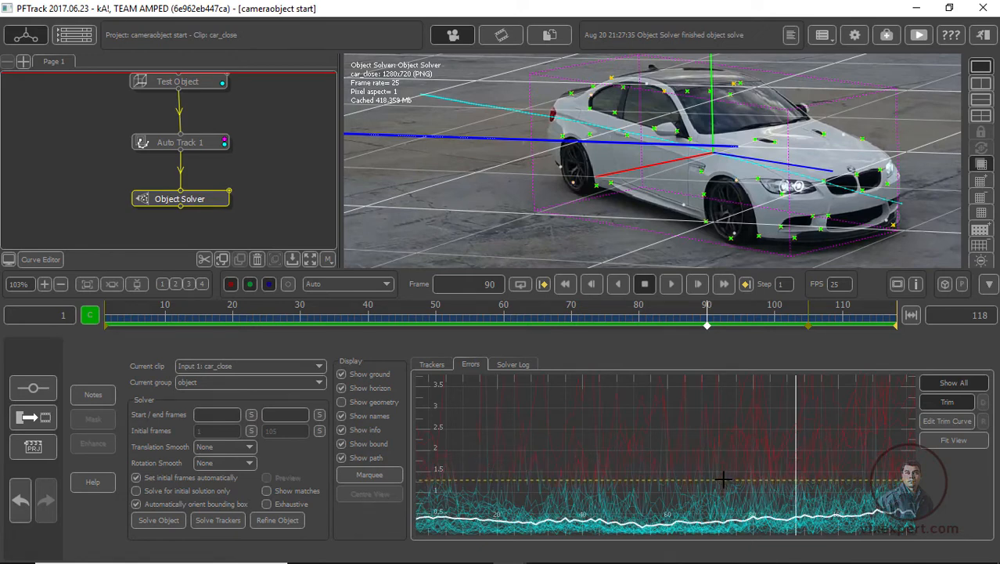
{"action": "left_click", "coordinate": [279, 521]}
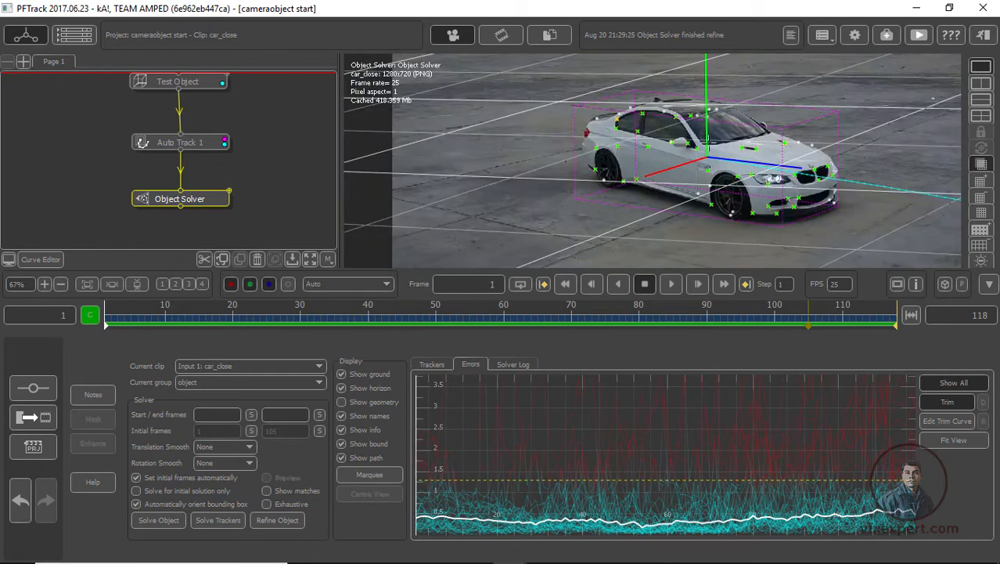
Play back the shot to check the refined object solve, stopping at frame 53.
{"action": "left_click", "coordinate": [671, 284]}
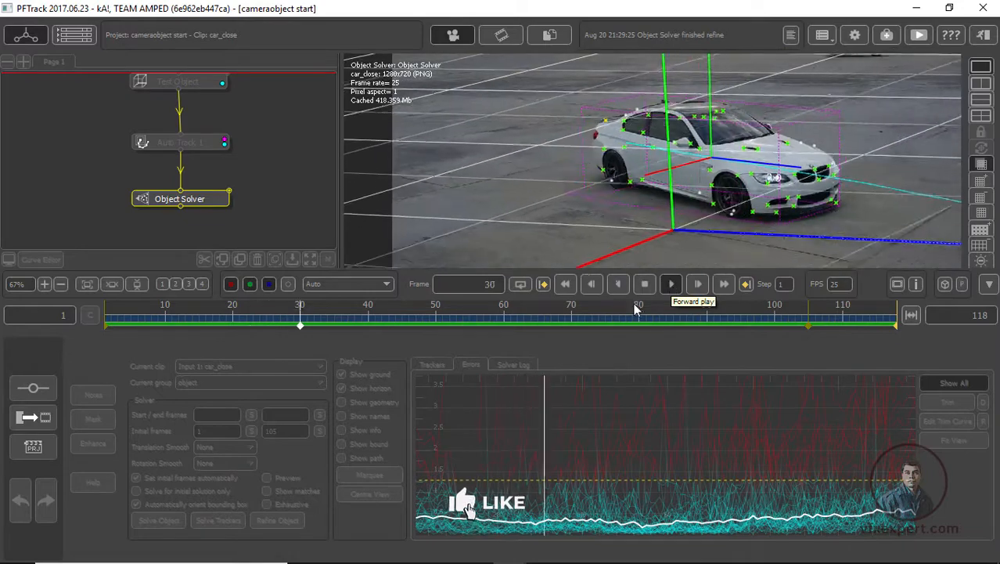
{"action": "left_click", "coordinate": [644, 284]}
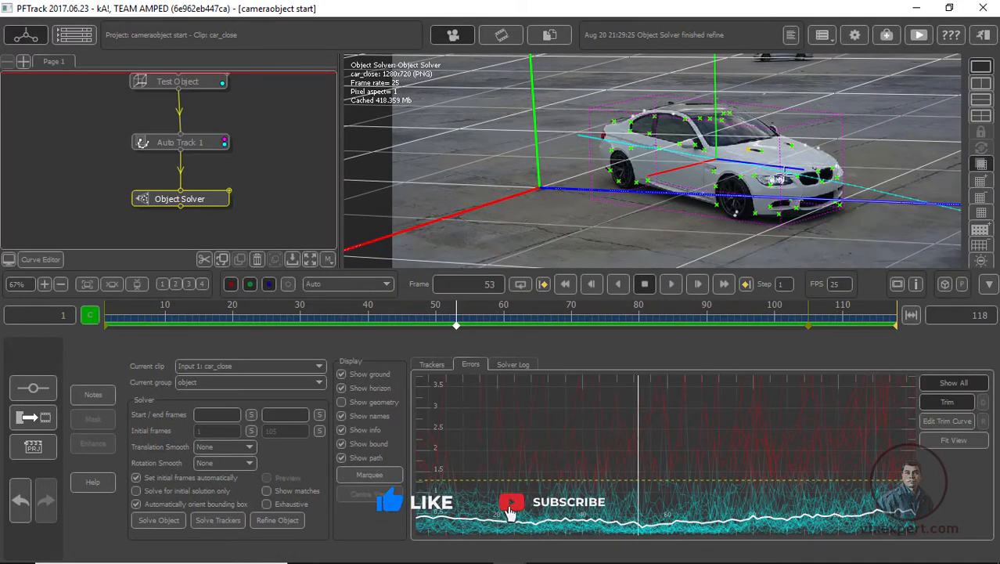
{"action": "scroll", "coordinate": [789, 214], "scroll_direction": "down", "scroll_amount": 4}
{"action": "scroll", "coordinate": [765, 205], "scroll_direction": "up", "scroll_amount": 2}
{"action": "middle_click_drag", "start_coordinate": [766, 205], "coordinate": [642, 183]}
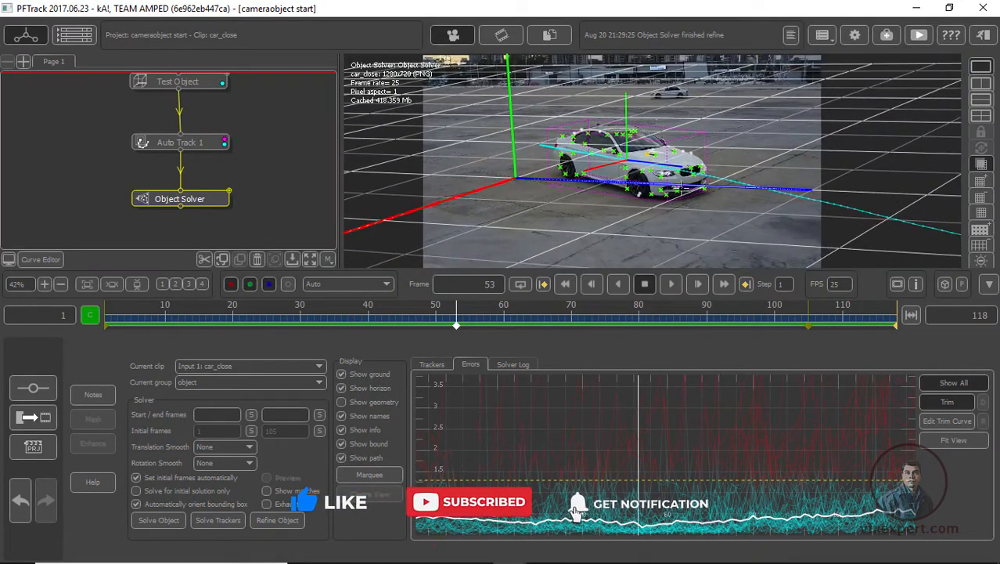
Show a perspective view beside the camera view and inspect the car's position and motion path in the 3D scene.
{"action": "left_click", "coordinate": [981, 83]}
{"action": "left_click_drag", "start_coordinate": [884, 185], "coordinate": [842, 228]}
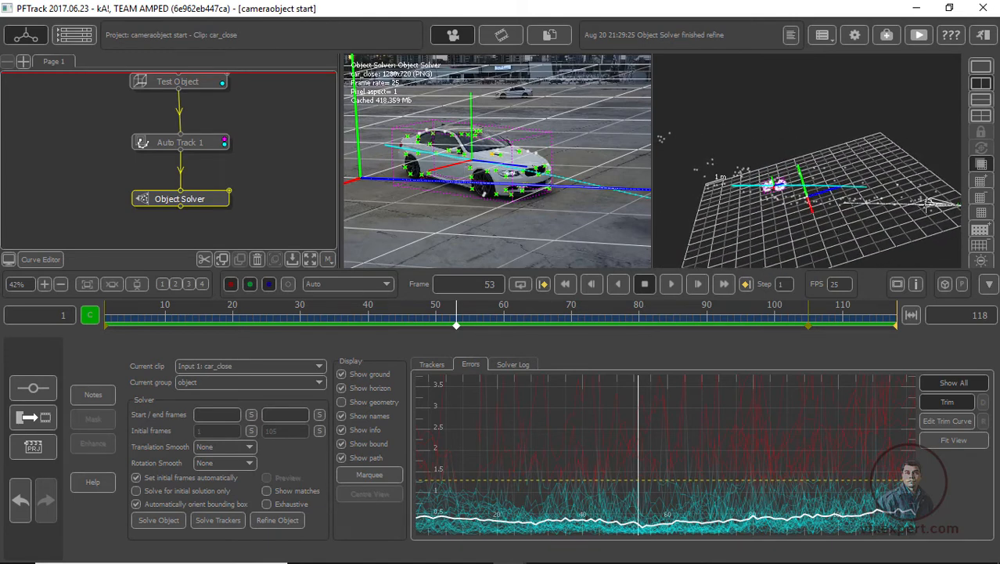
{"action": "right_click_drag", "start_coordinate": [773, 215], "coordinate": [824, 214]}
{"action": "left_click_drag", "start_coordinate": [752, 227], "coordinate": [801, 229]}
{"action": "mouse_move", "coordinate": [837, 234]}
{"action": "right_mouse_down"}
{"action": "mouse_move", "coordinate": [800, 235]}
{"action": "mouse_move", "coordinate": [825, 241]}
{"action": "right_mouse_up"}
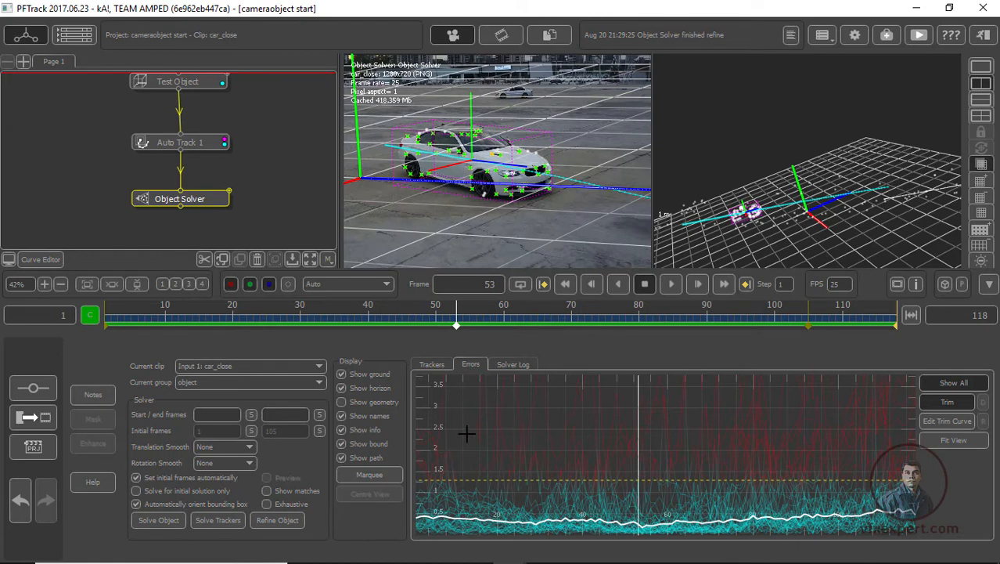
Rotate the car object's axes slightly around the vertical axis to line up with the car, and check the alignment at frame 15.
{"action": "left_click", "coordinate": [433, 364]}
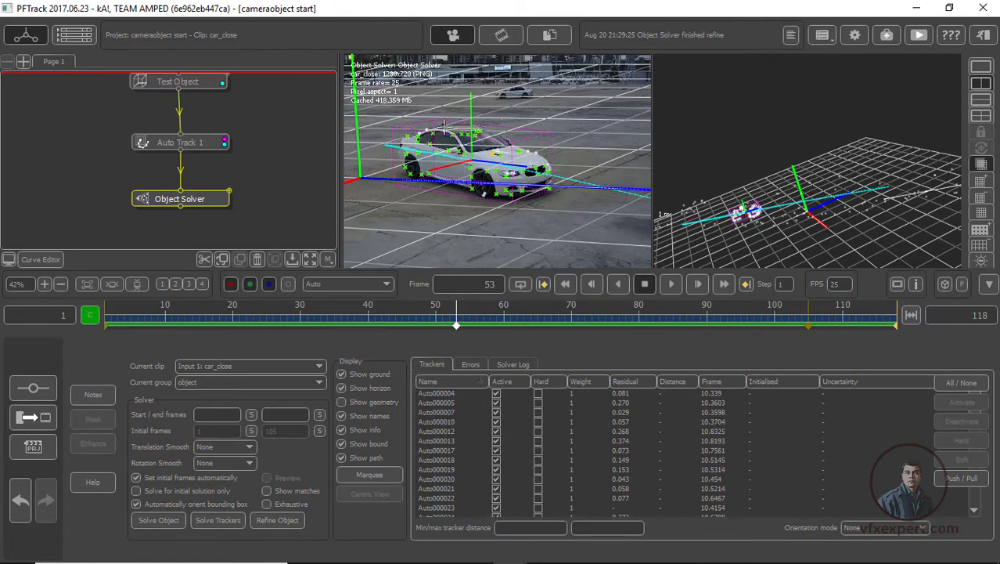
{"action": "left_click", "coordinate": [982, 69]}
{"action": "scroll", "coordinate": [730, 162], "scroll_direction": "up", "scroll_amount": 3}
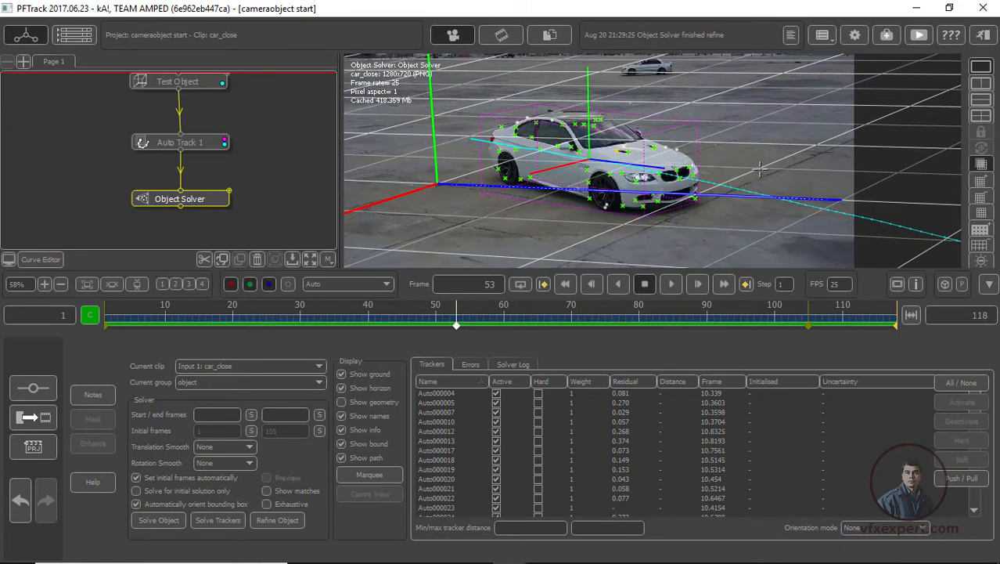
{"action": "left_click", "coordinate": [921, 529]}
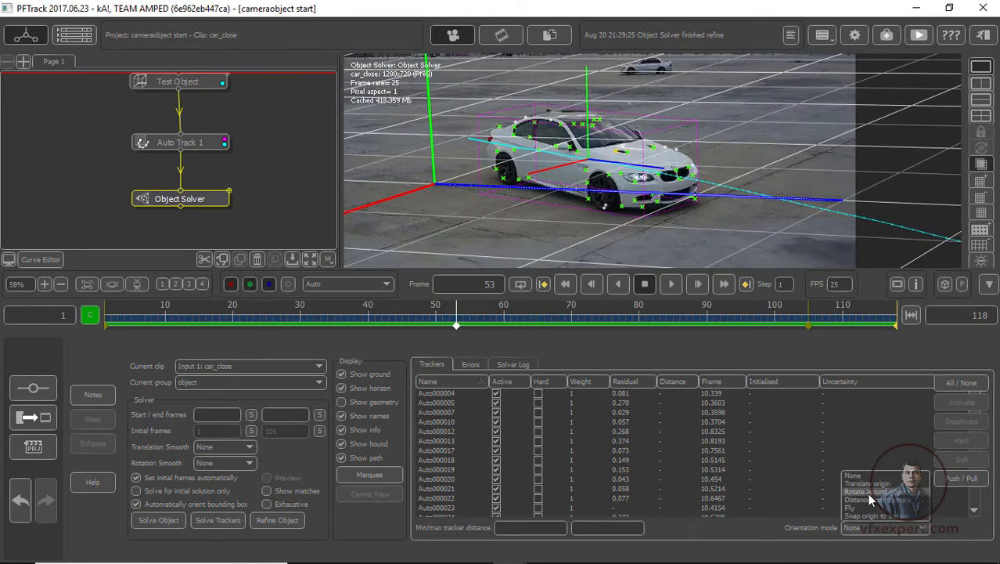
{"action": "left_click", "coordinate": [893, 492]}
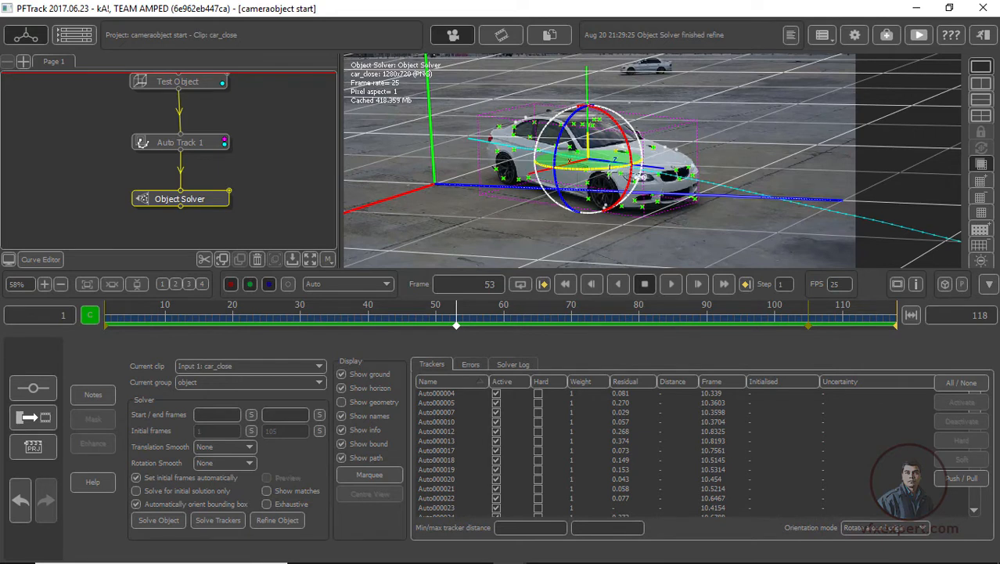
{"action": "left_click_drag", "start_coordinate": [610, 167], "coordinate": [602, 169]}
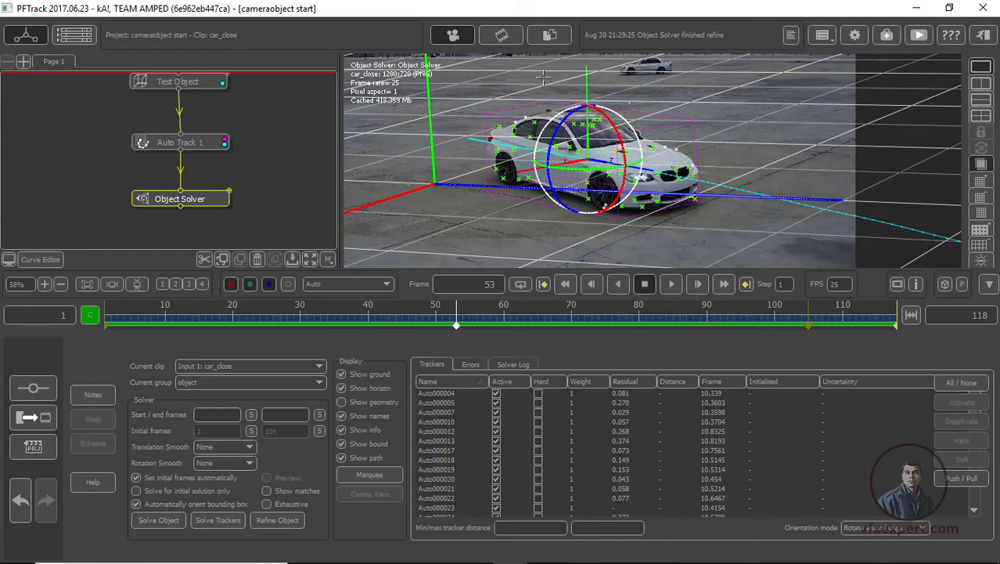
{"action": "left_click_drag", "start_coordinate": [471, 327], "coordinate": [199, 327]}
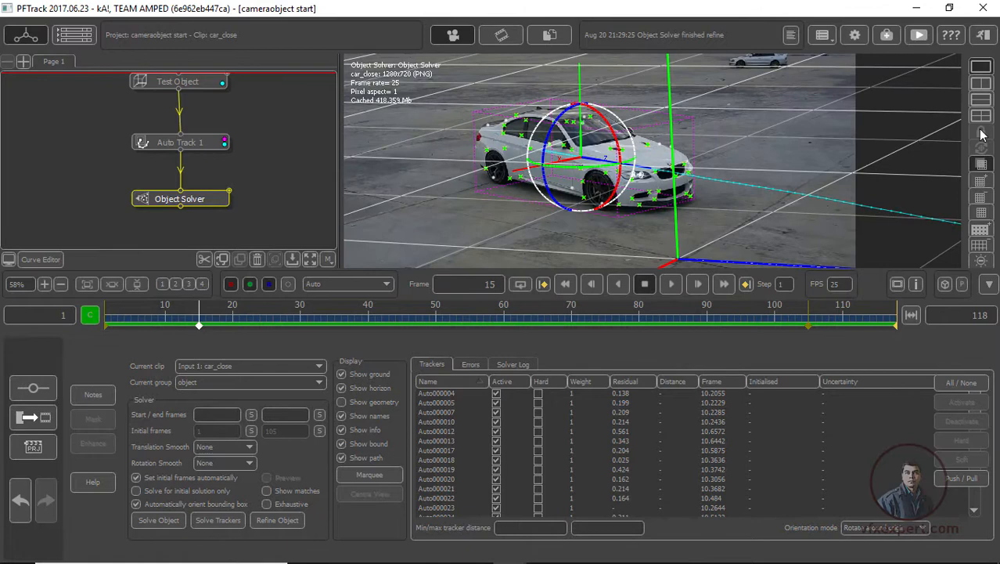
Move the car object closer to the camera with the distance orientation mode, checking it in a side-by-side perspective view.
{"action": "left_click", "coordinate": [980, 83]}
{"action": "left_click_drag", "start_coordinate": [840, 245], "coordinate": [874, 251]}
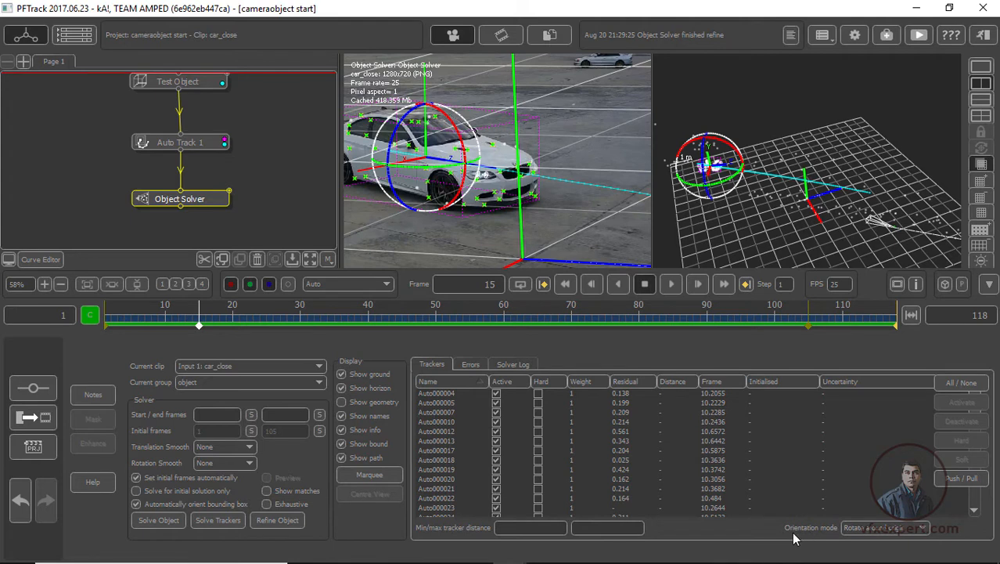
{"action": "left_click", "coordinate": [922, 527]}
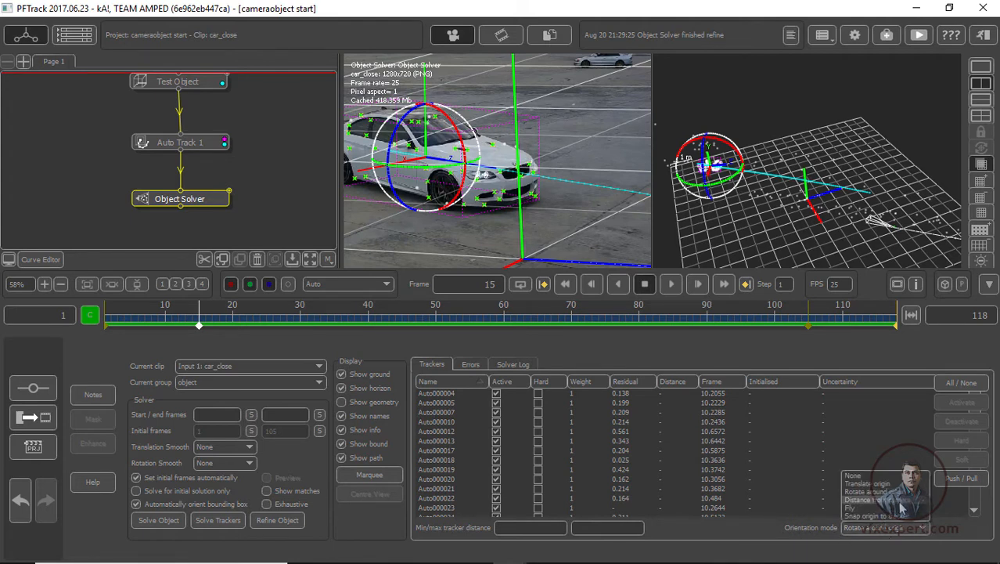
{"action": "left_click", "coordinate": [900, 500]}
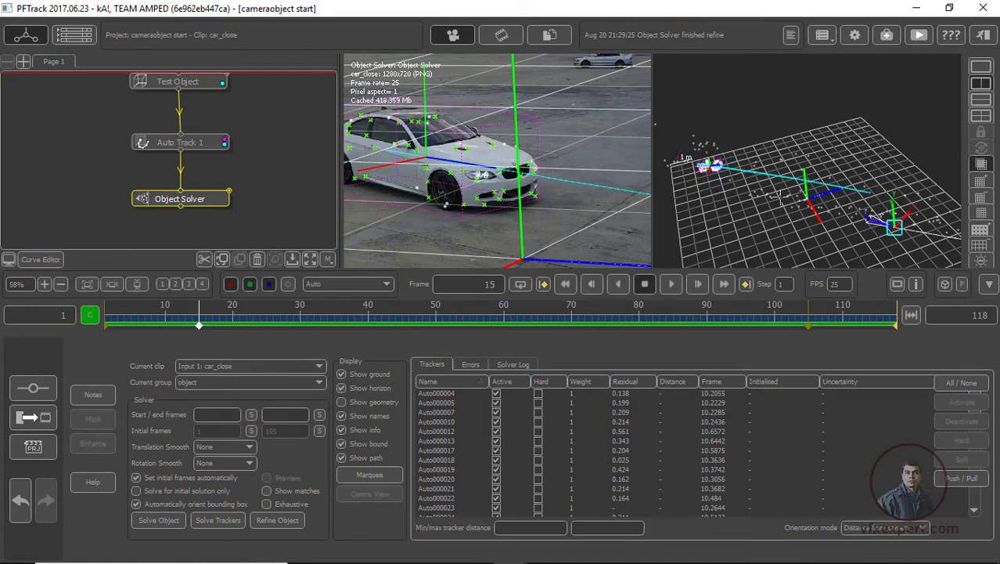
{"action": "left_click_drag", "start_coordinate": [789, 188], "coordinate": [944, 216]}
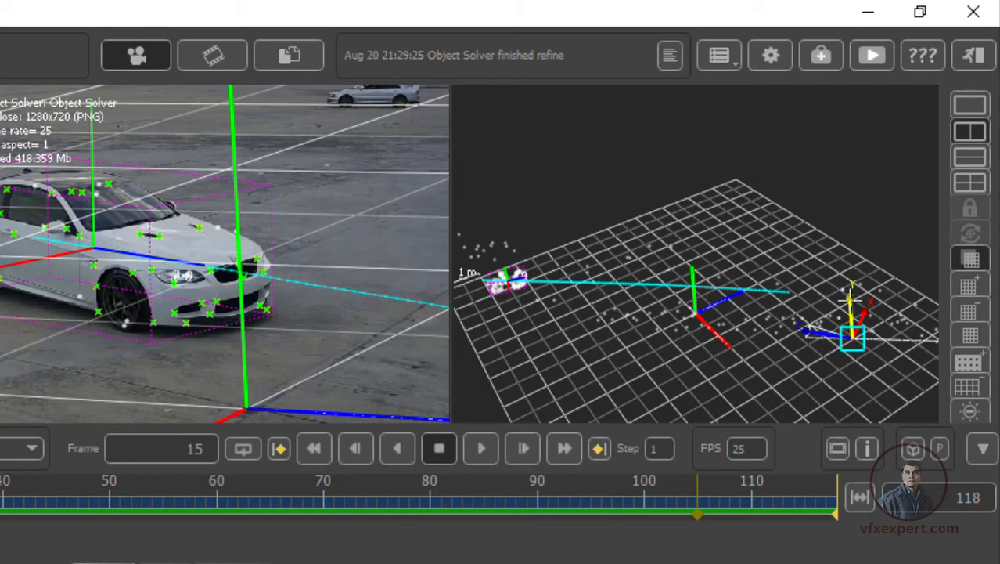
{"action": "left_click_drag", "start_coordinate": [850, 299], "coordinate": [855, 314]}
{"action": "left_click_drag", "start_coordinate": [687, 370], "coordinate": [641, 335]}
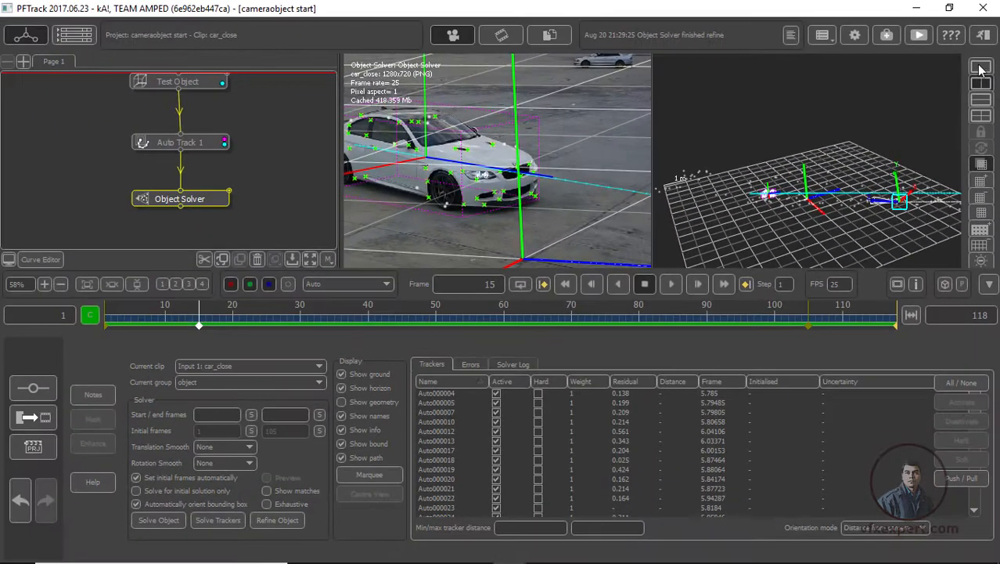
Return to the single camera view and play back the shot from frame 1 to check the repositioned object.
{"action": "left_click", "coordinate": [982, 69]}
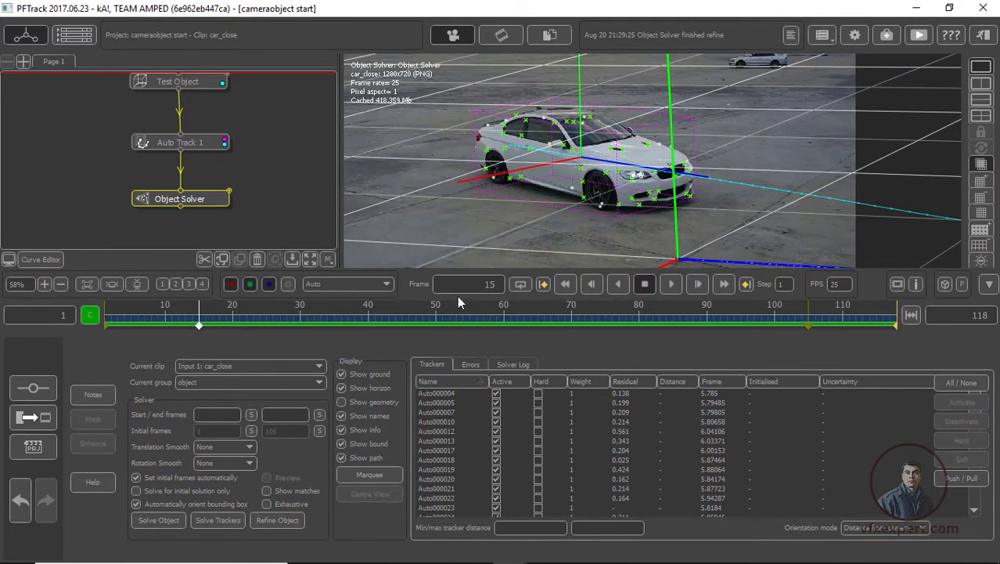
{"action": "left_click_drag", "start_coordinate": [506, 325], "coordinate": [89, 319]}
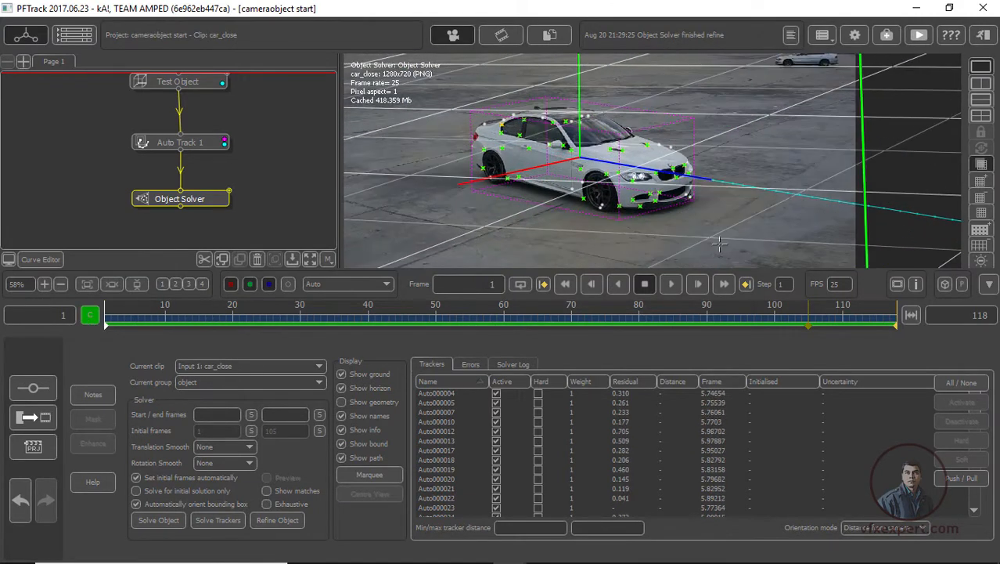
{"action": "left_click", "coordinate": [671, 285]}
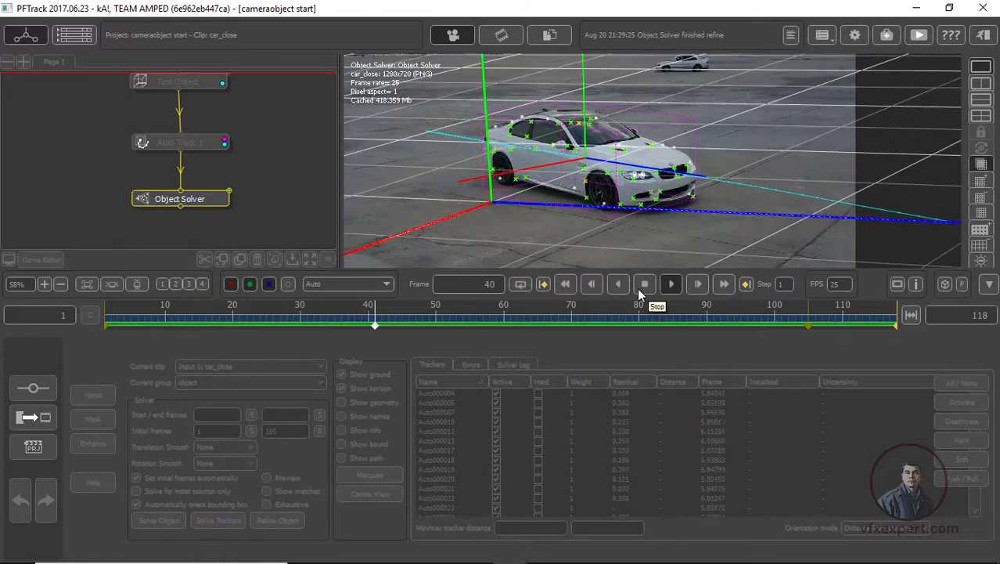
{"action": "left_click", "coordinate": [644, 285]}
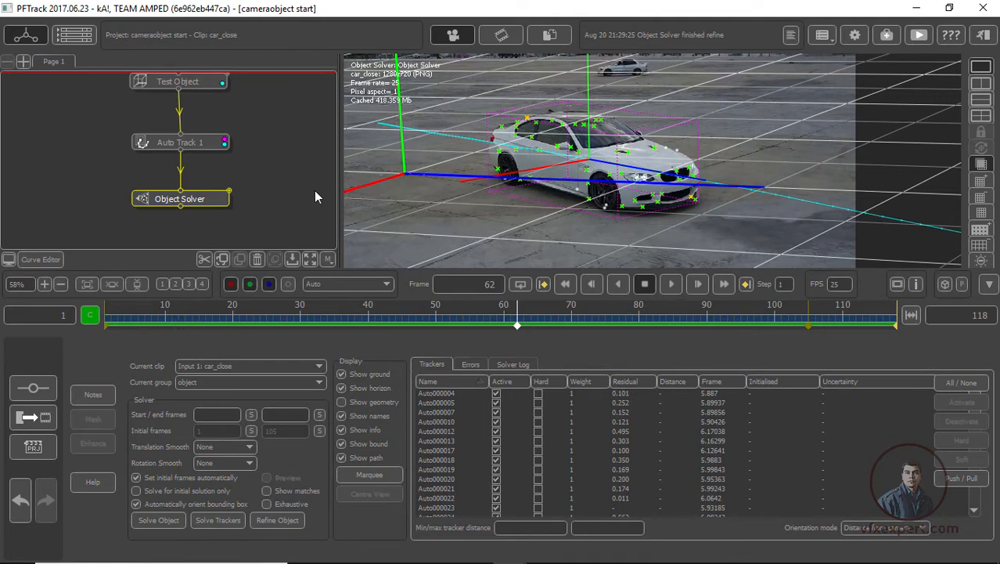
Add a Test Object node after the Object Solver node.
{"action": "middle_click_drag", "start_coordinate": [270, 188], "coordinate": [259, 158]}
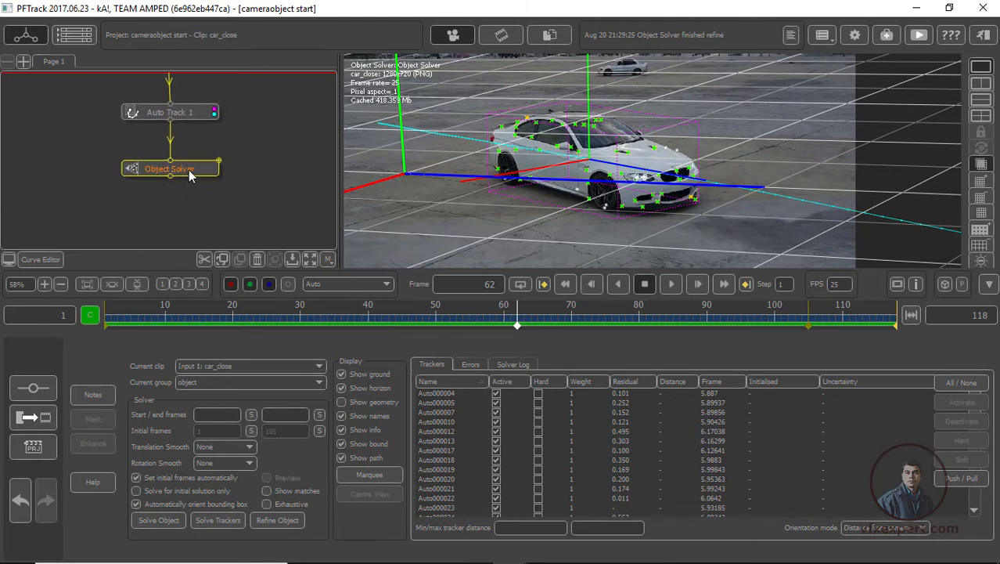
{"action": "right_click", "coordinate": [189, 176]}
{"action": "mouse_move", "coordinate": [224, 222]}
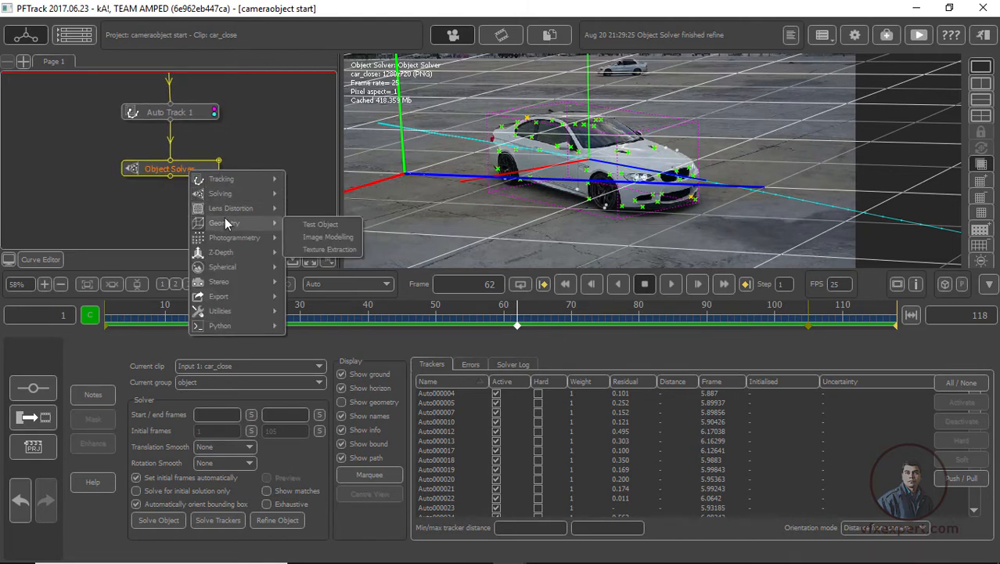
{"action": "left_click", "coordinate": [325, 224]}
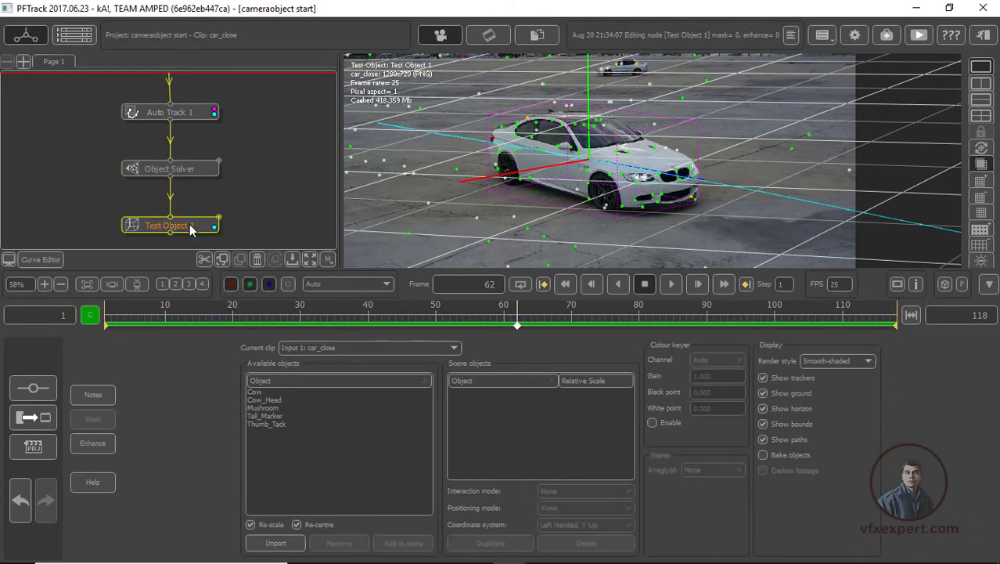
Add the Thumb_Tack object to the scene with Re-centre turned off.
{"action": "left_click", "coordinate": [278, 424]}
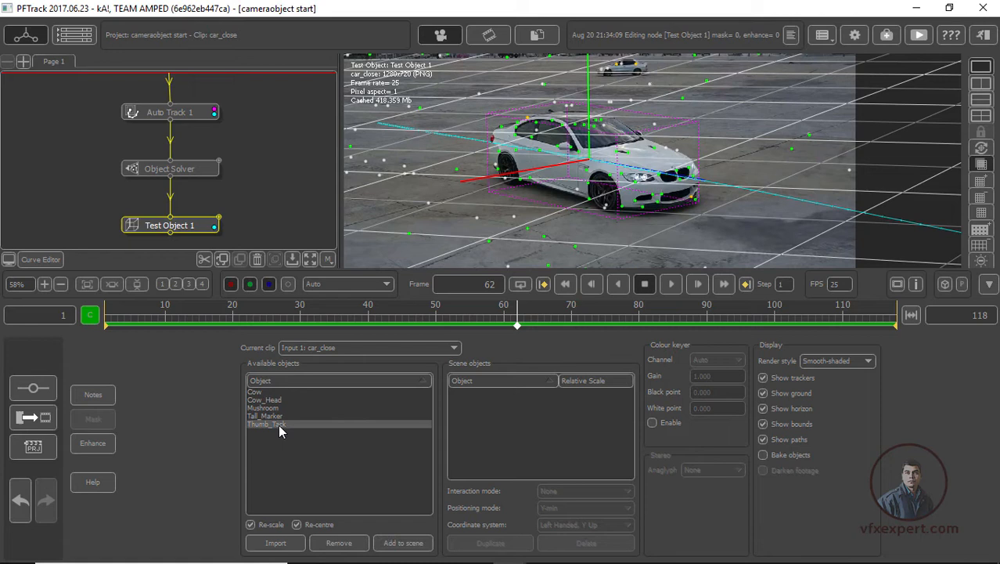
{"action": "left_click", "coordinate": [297, 525]}
{"action": "left_click", "coordinate": [406, 543]}
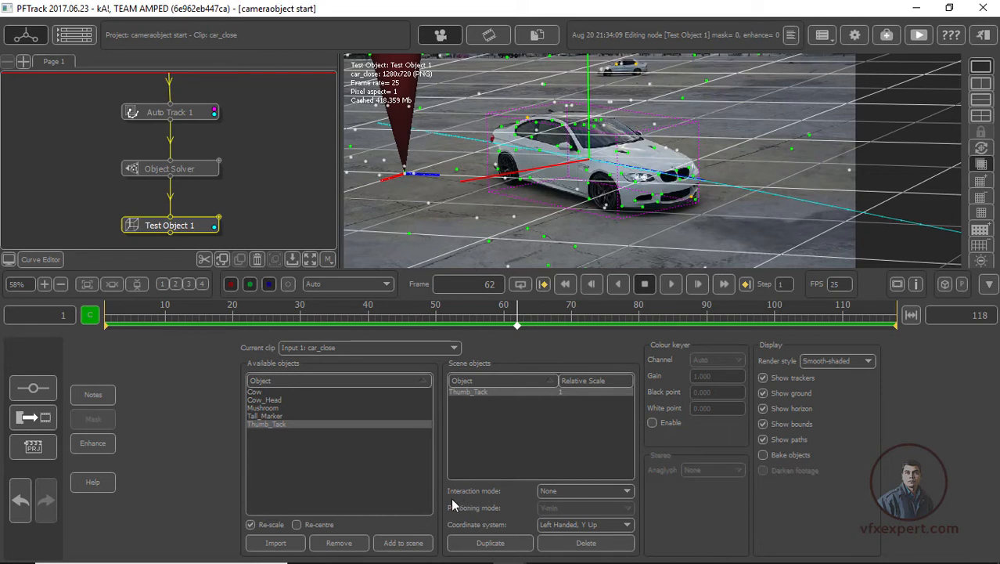
Place the Thumb_Tack at a tracked feature on the car's front grille using the Place at selected feature mode.
{"action": "left_click", "coordinate": [627, 491]}
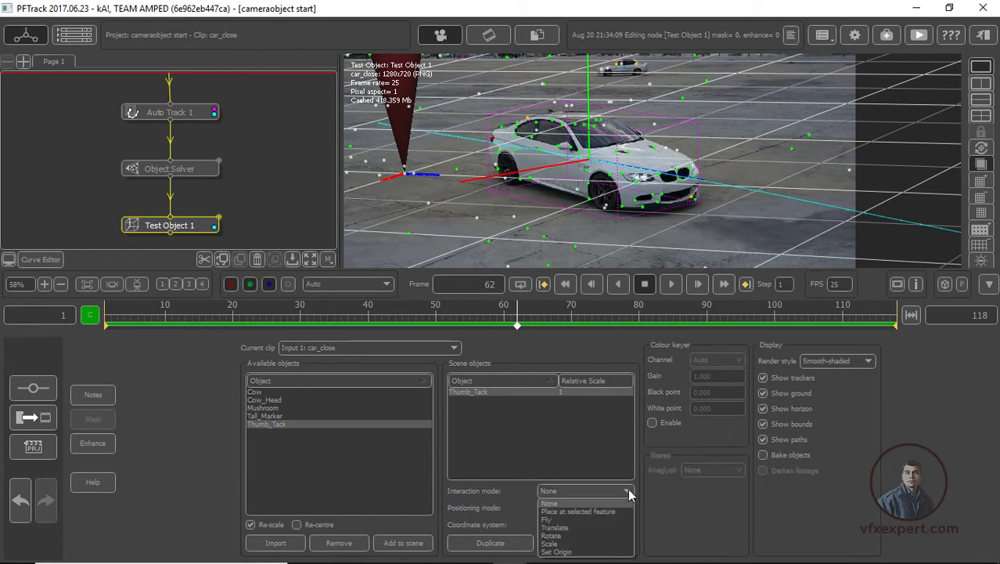
{"action": "left_click", "coordinate": [595, 511]}
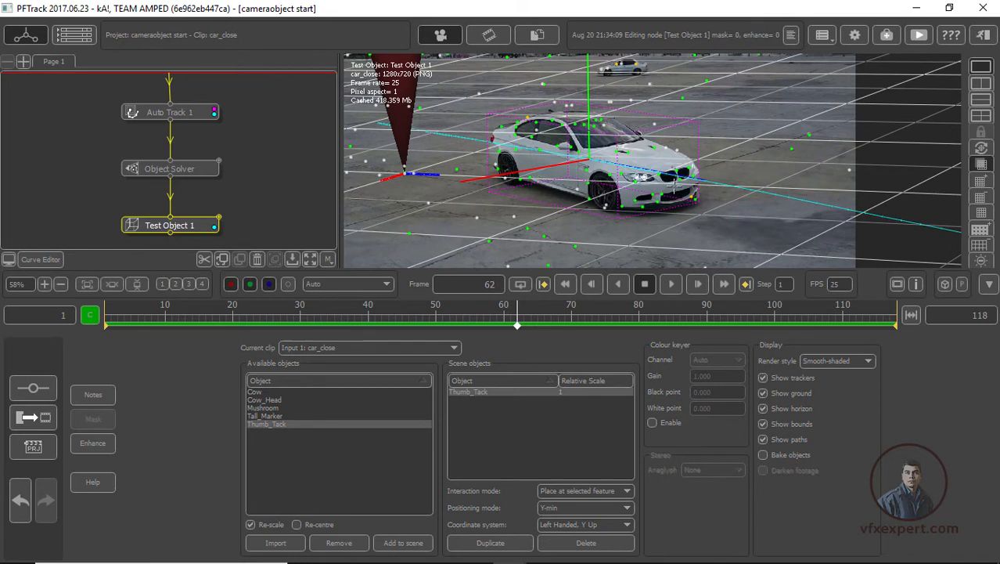
{"action": "left_click", "coordinate": [678, 169]}
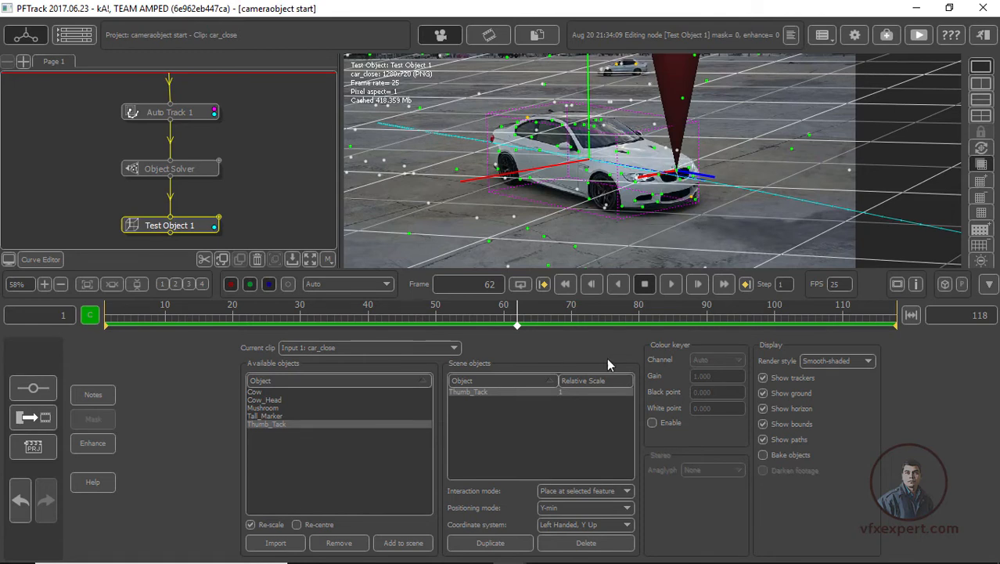
Scale the Thumb_Tack down to a relative scale of about 0.28 and play back the shot from frame 1 to check it.
{"action": "left_click", "coordinate": [627, 491]}
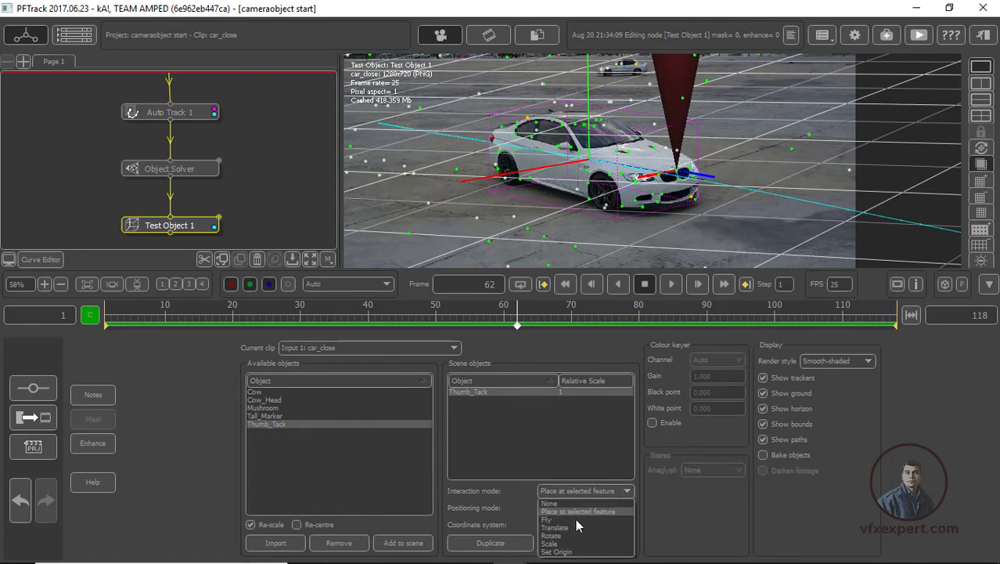
{"action": "left_click", "coordinate": [550, 543]}
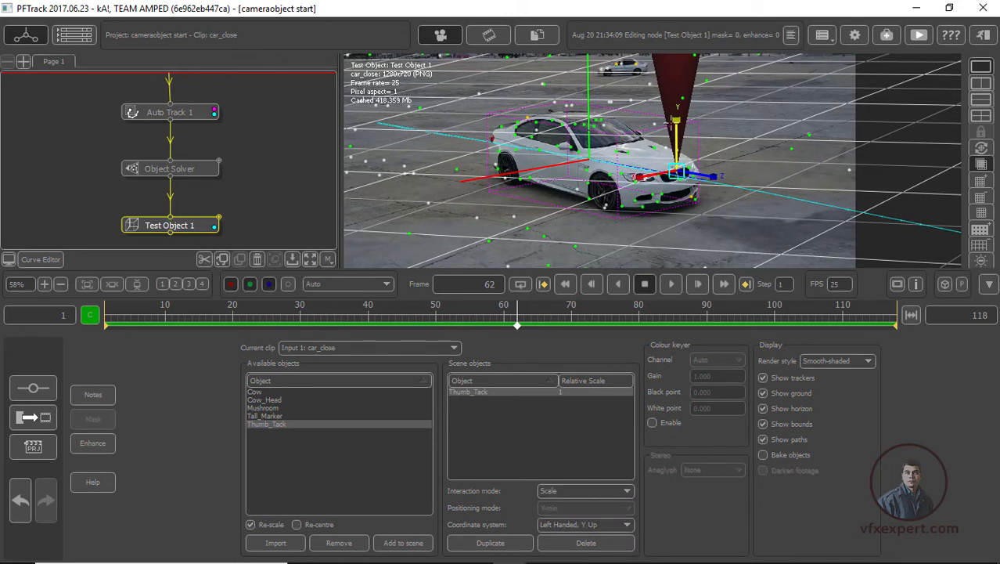
{"action": "left_click_drag", "start_coordinate": [670, 122], "coordinate": [670, 159]}
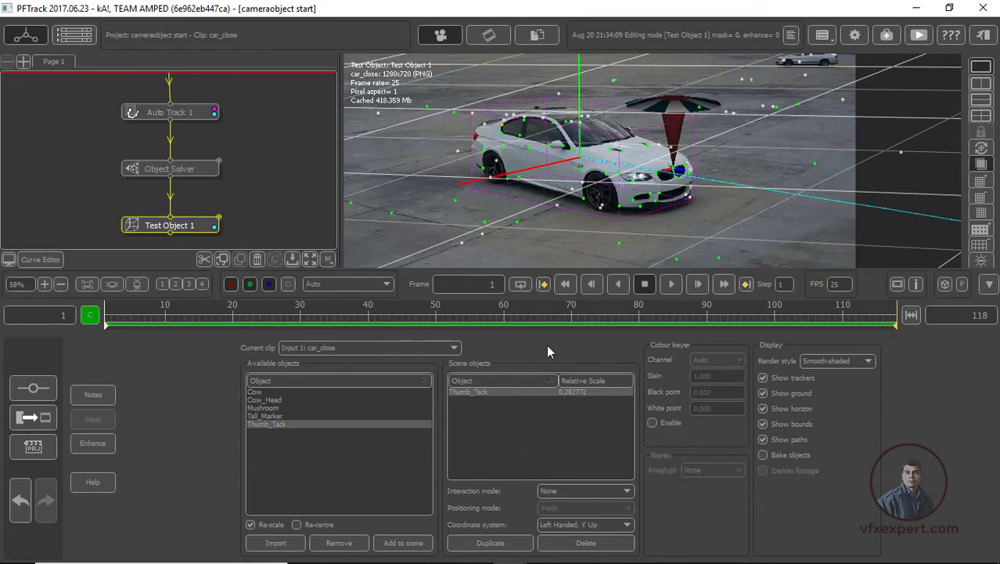
{"action": "left_click", "coordinate": [671, 284]}
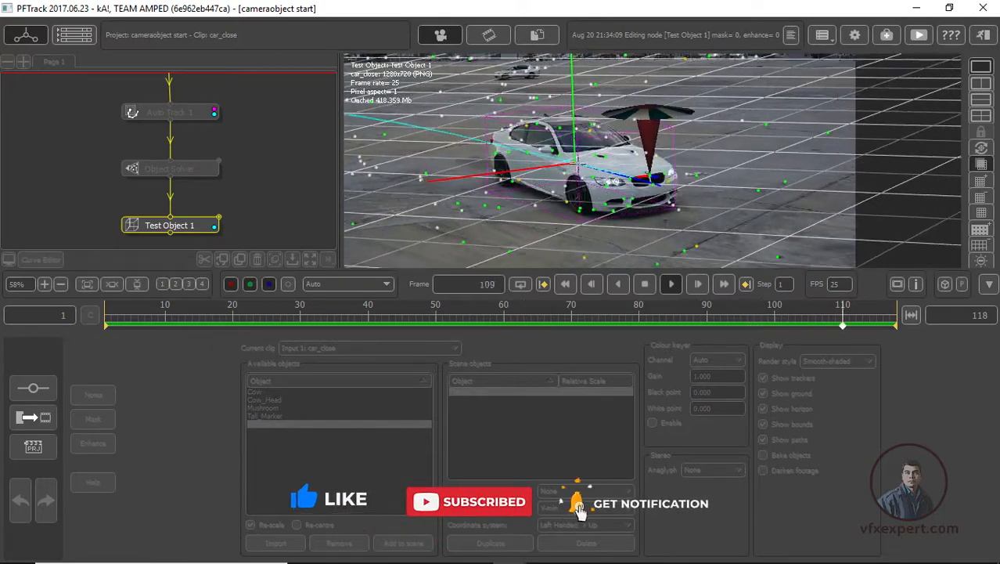
{"action": "key", "text": "space"}
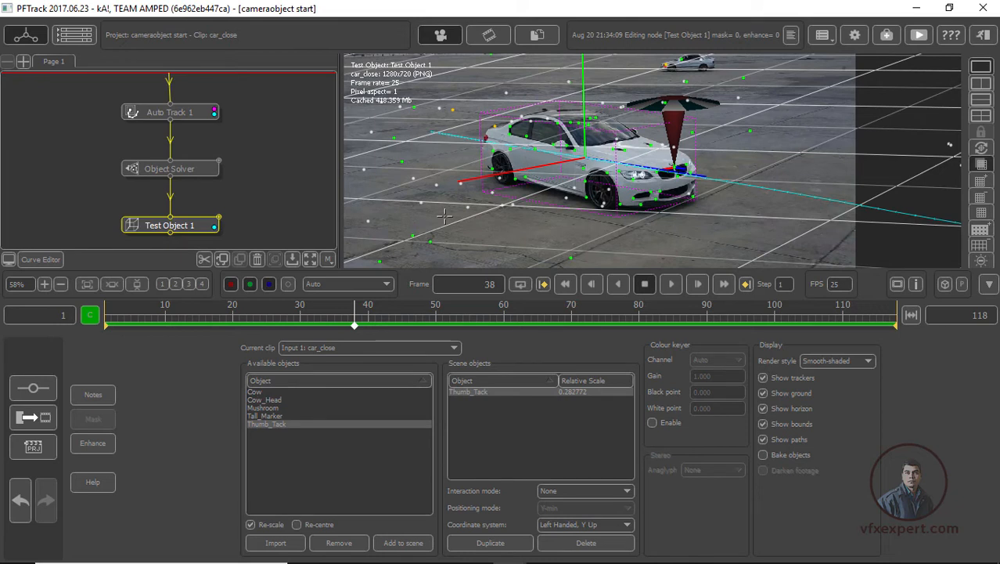
Add an Export node after Test Object 1 with the format set to Autodesk Maya 2011 Ascii.
{"action": "middle_click_drag", "start_coordinate": [266, 214], "coordinate": [255, 163]}
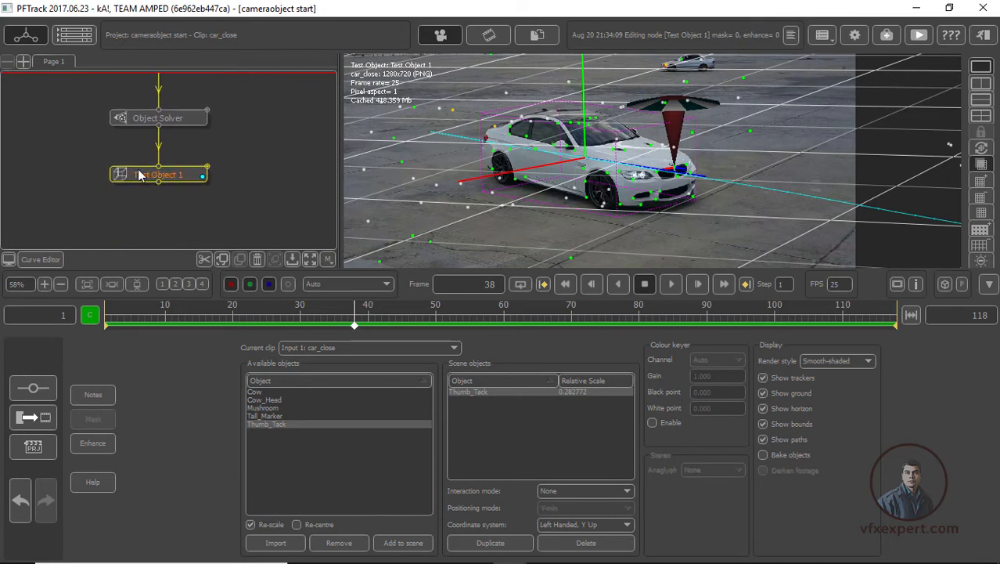
{"action": "right_click", "coordinate": [179, 173]}
{"action": "mouse_move", "coordinate": [211, 307]}
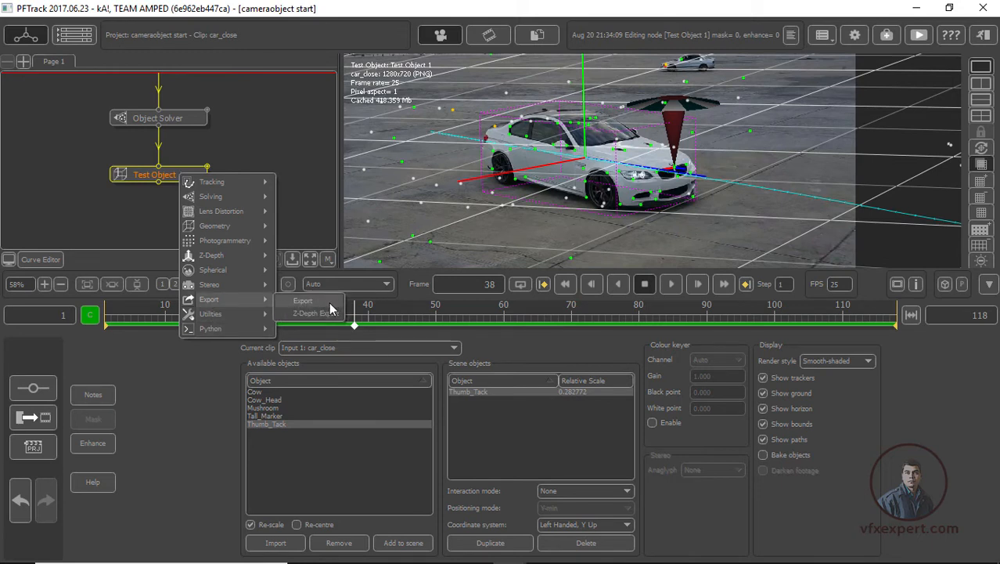
{"action": "left_click", "coordinate": [330, 304]}
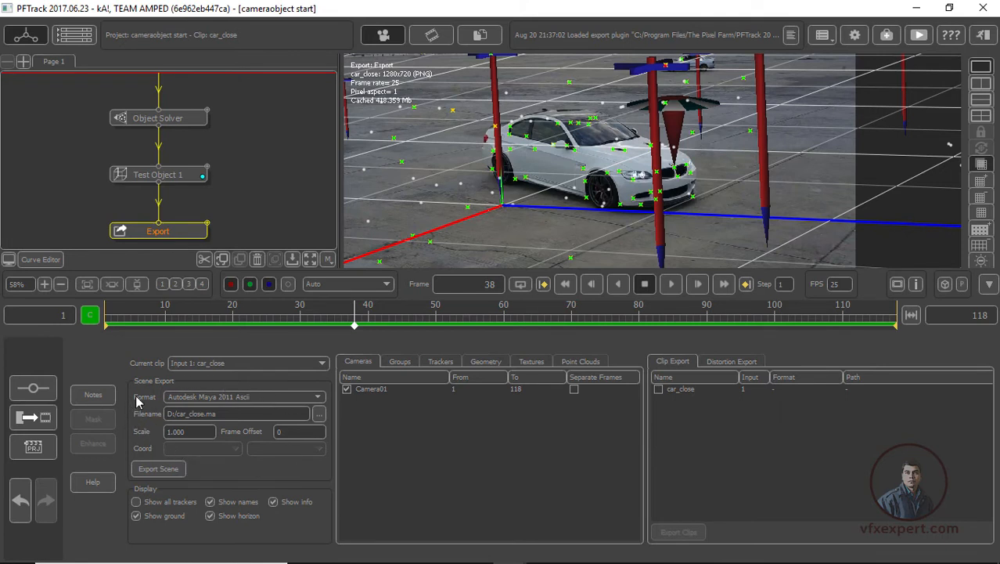
{"action": "left_click", "coordinate": [324, 398]}
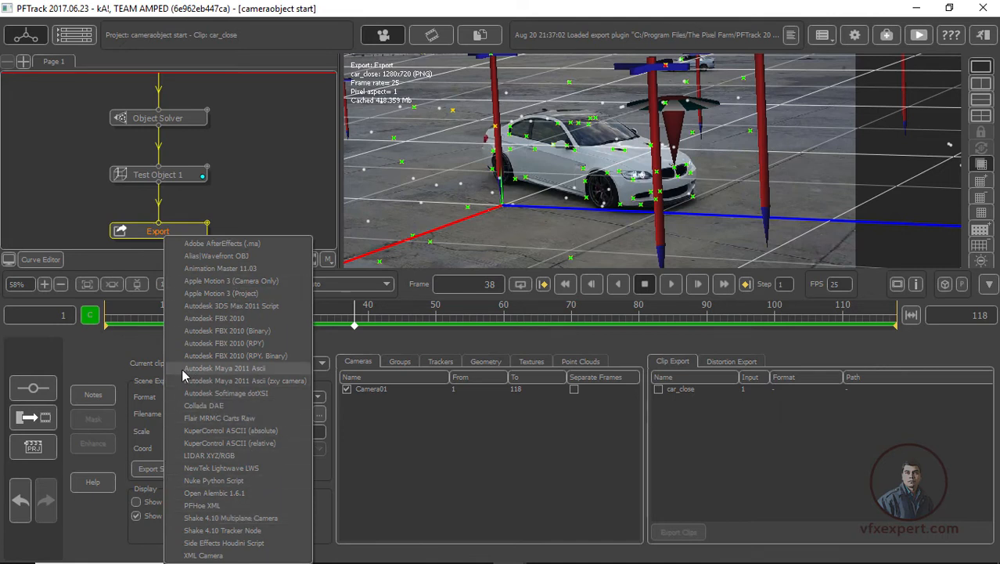
{"action": "left_click", "coordinate": [263, 365]}
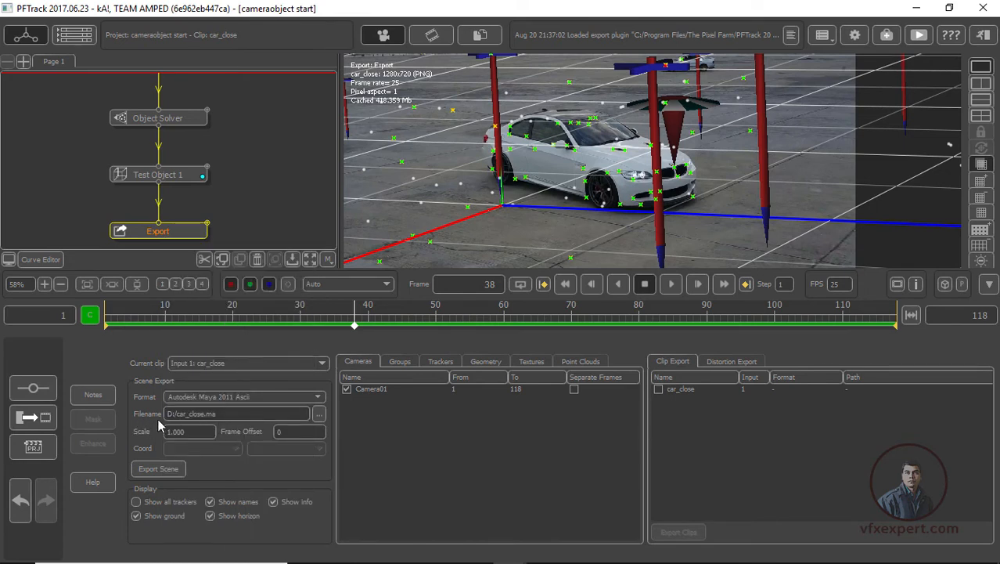
Export the Maya scene as car_close.ma into a new folder named "camera export" on drive D.
{"action": "left_click", "coordinate": [320, 416]}
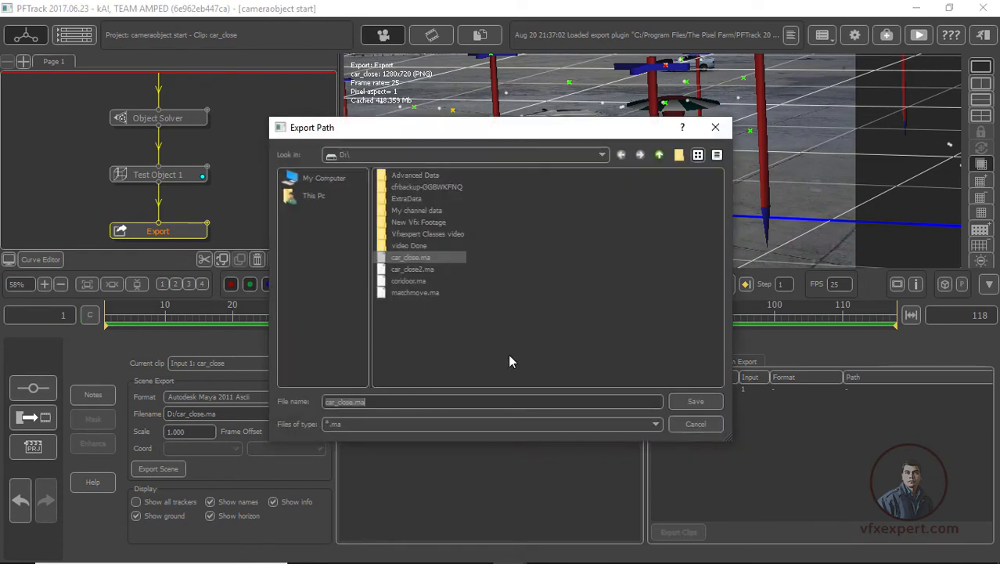
{"action": "left_click", "coordinate": [678, 155]}
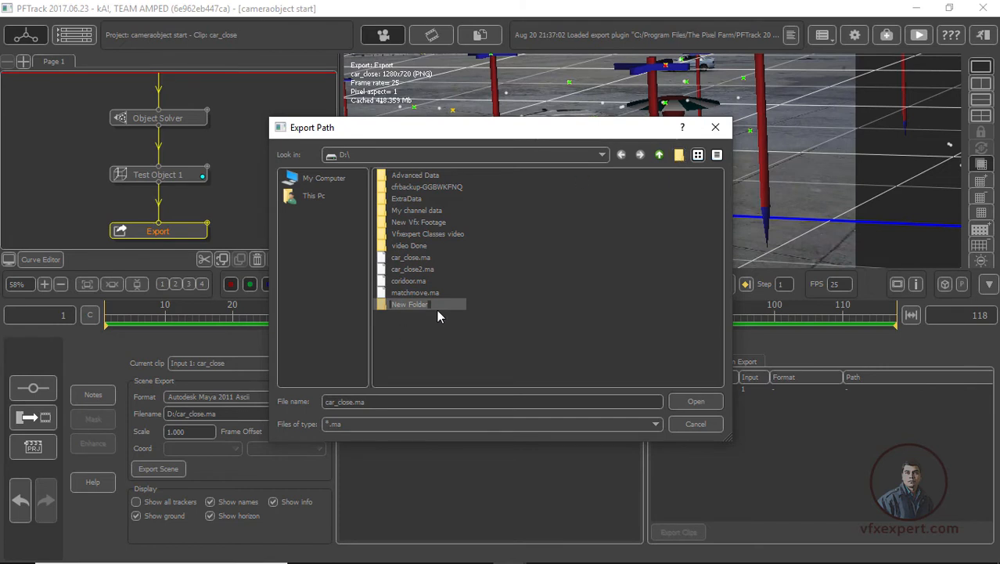
{"action": "type", "text": "camera export"}
{"action": "double_click", "coordinate": [404, 306]}
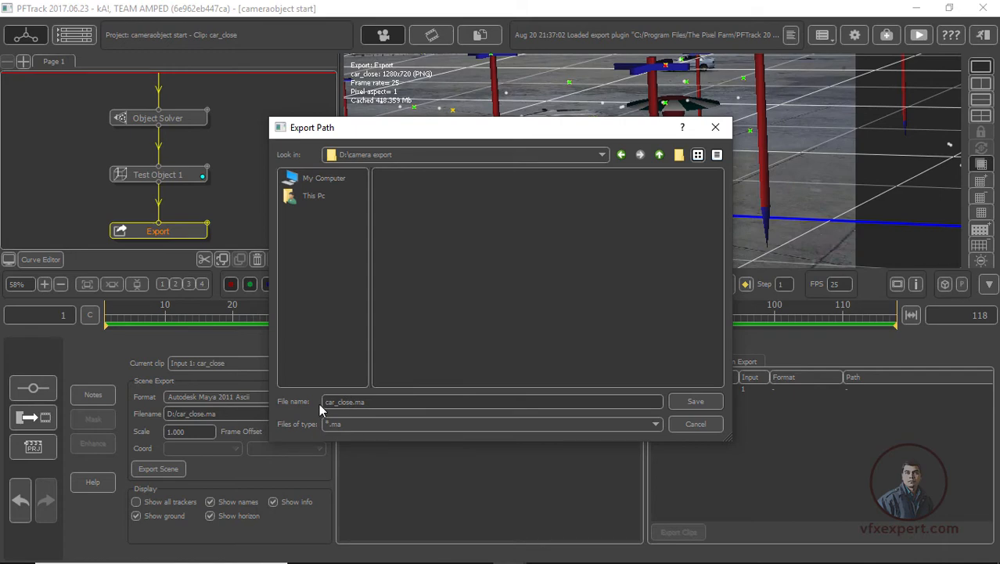
{"action": "left_click", "coordinate": [695, 402]}
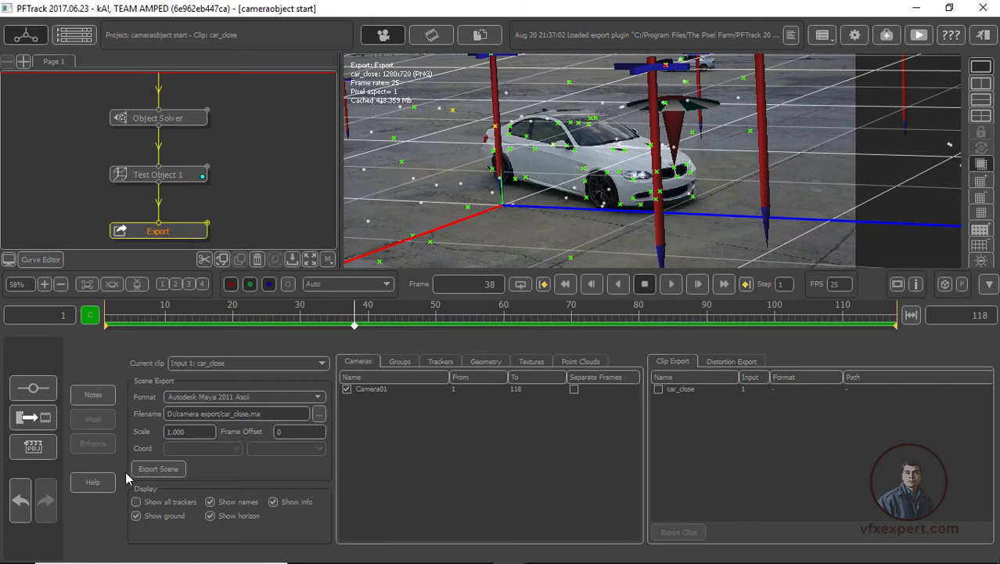
{"action": "left_click", "coordinate": [170, 469]}
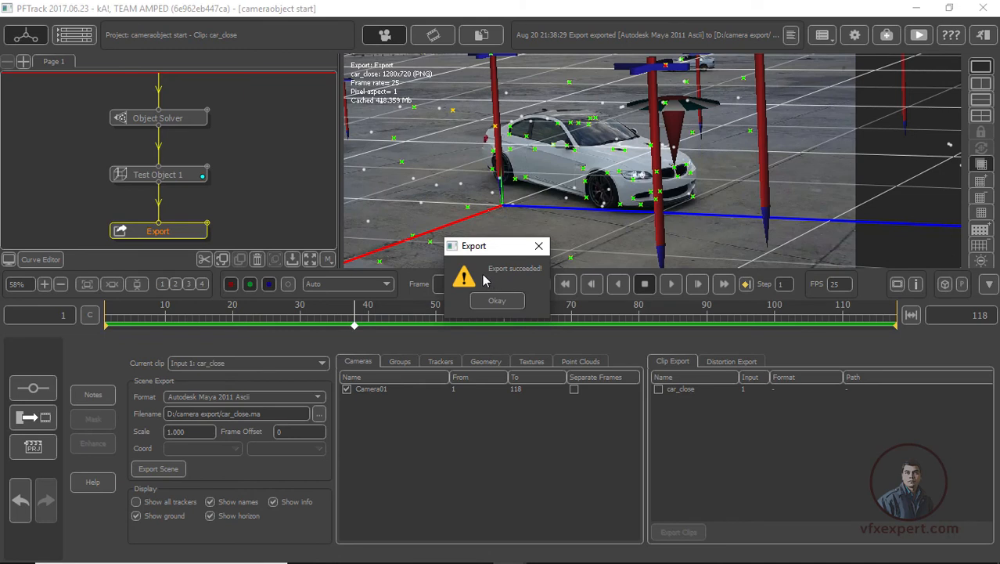
{"action": "left_click", "coordinate": [497, 301]}
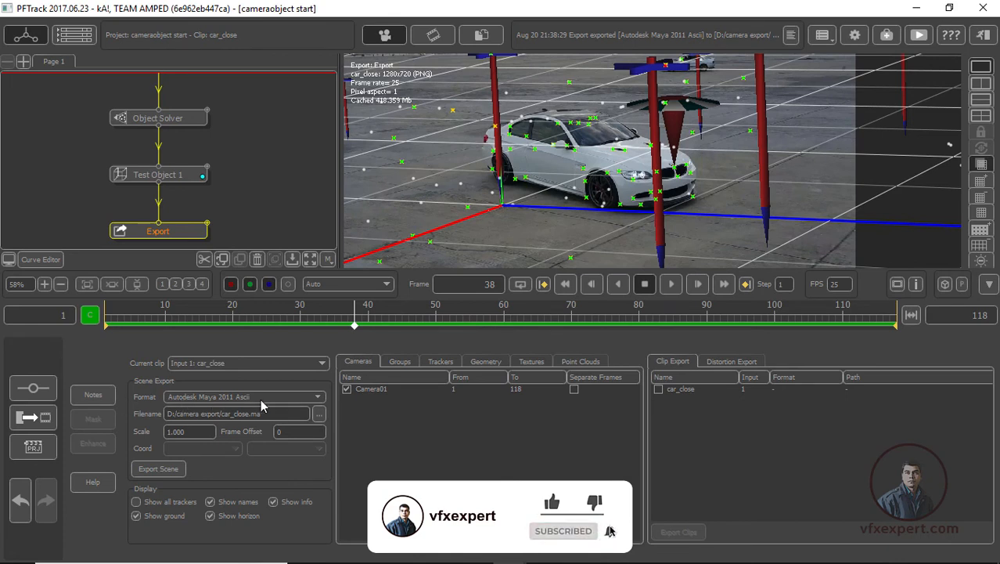
Export the scene in Autodesk 3DS Max 2011 Script format as car_close.ms in the camera export folder.
{"action": "left_click", "coordinate": [317, 397]}
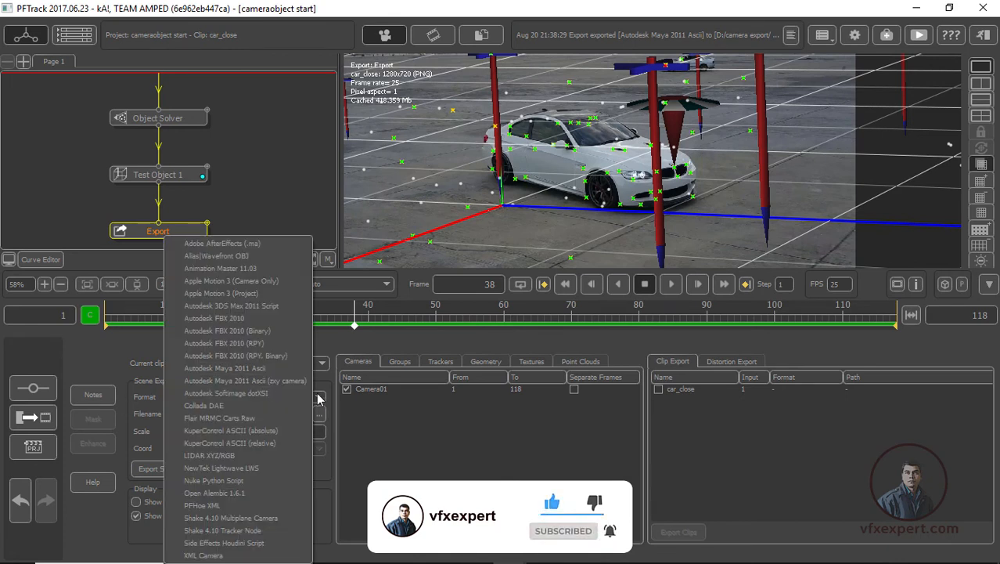
{"action": "left_click", "coordinate": [269, 307]}
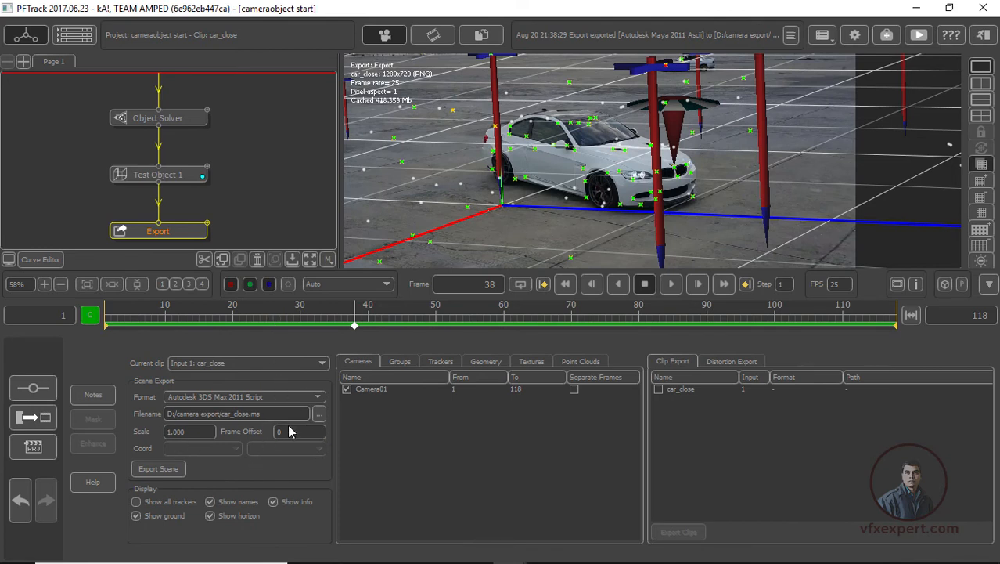
{"action": "left_click", "coordinate": [175, 469]}
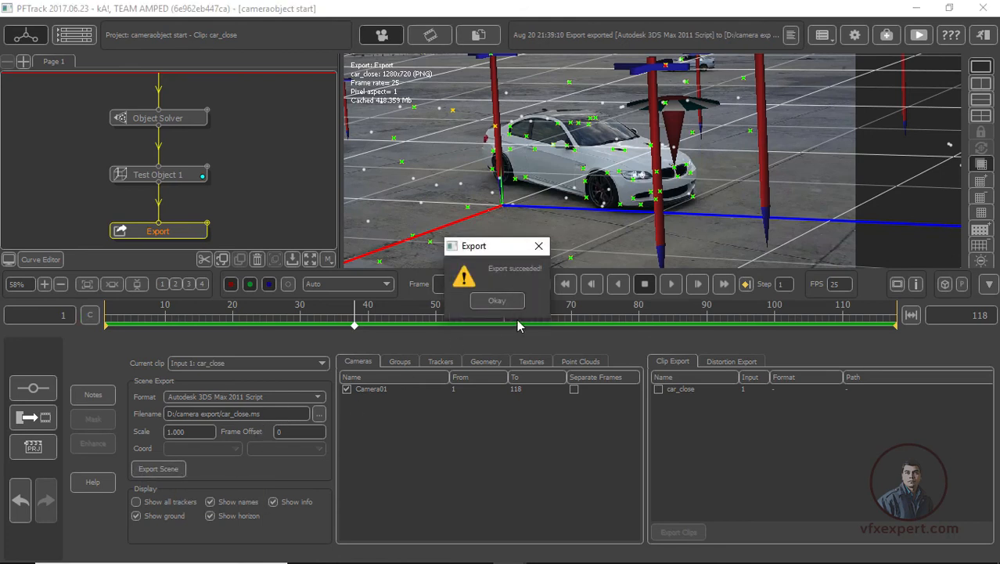
{"action": "left_click", "coordinate": [502, 302]}
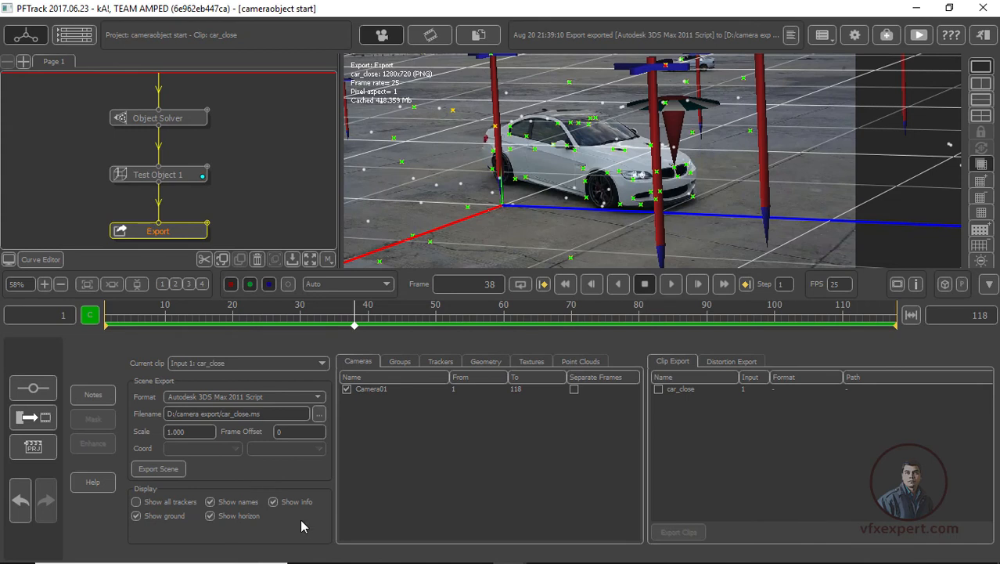